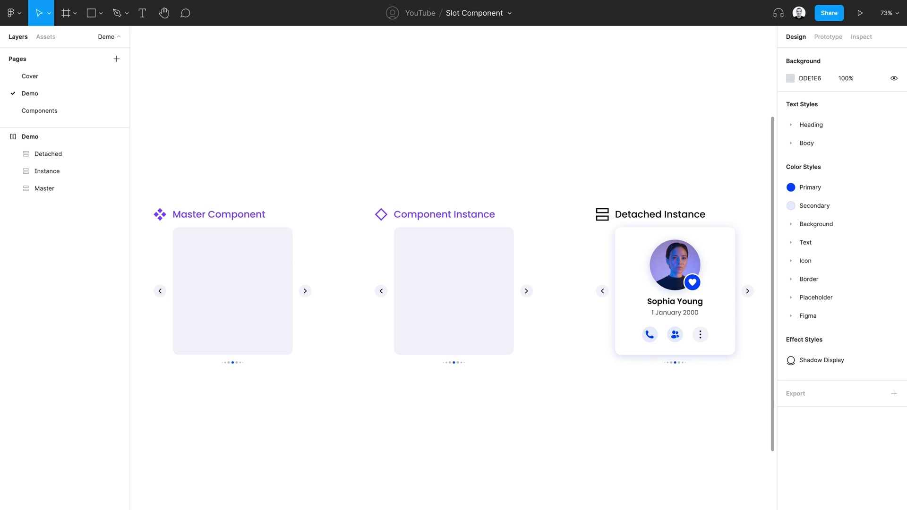
# Give the instance carousel's Content frame the Primary blue fill, then zoom to the Detached frame
pyautogui.keyDown('ctrl'); pyautogui.click(228, 289); pyautogui.keyUp('ctrl')
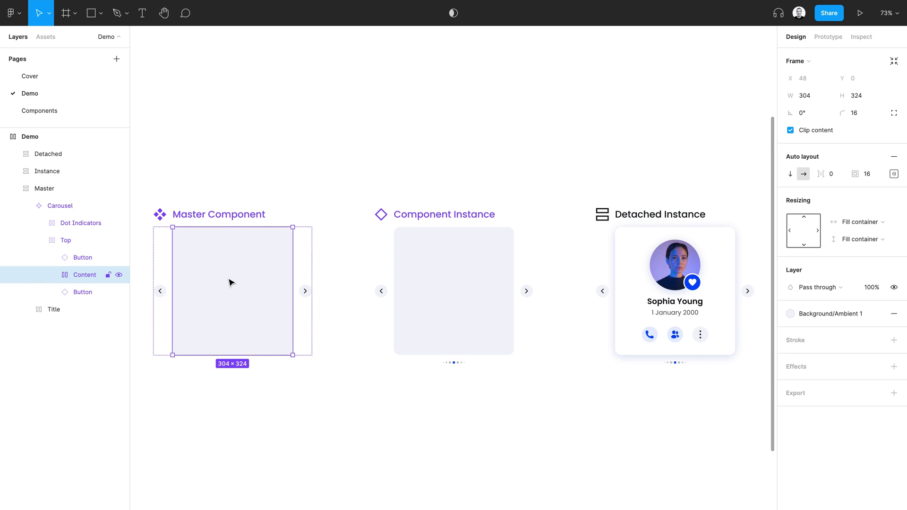
pyautogui.click(453, 296)
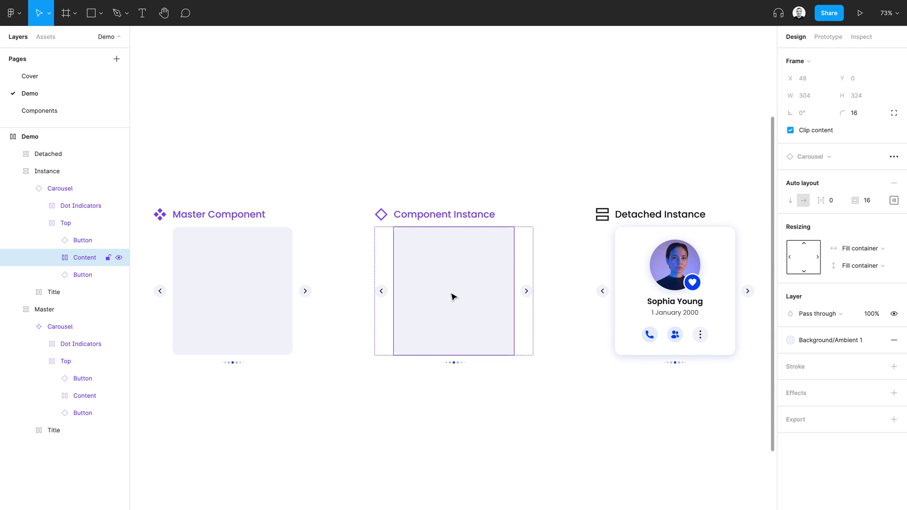
pyautogui.click(822, 340)
pyautogui.click(799, 395)
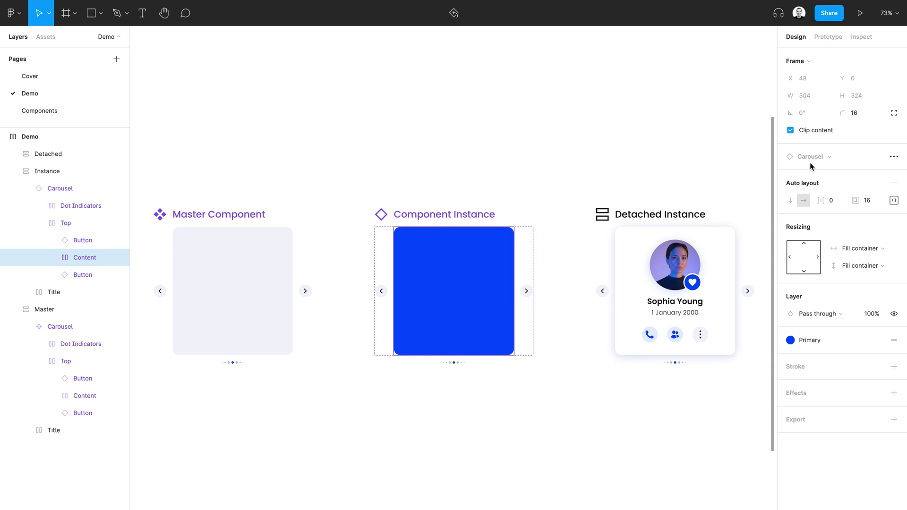
pyautogui.click(728, 316)
pyautogui.hotkey('shift', '2')
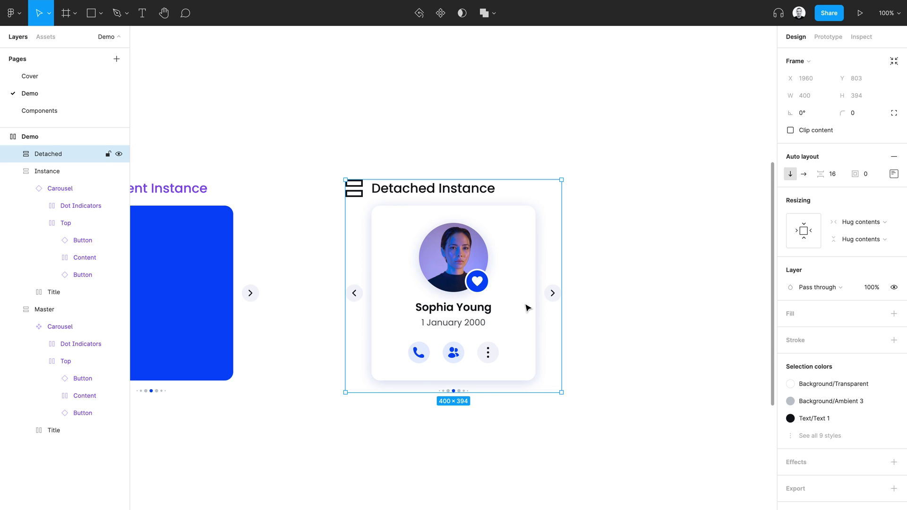
# Select the profile card inside the Detached instance
pyautogui.keyDown('ctrl'); pyautogui.click(528, 308); pyautogui.keyUp('ctrl')
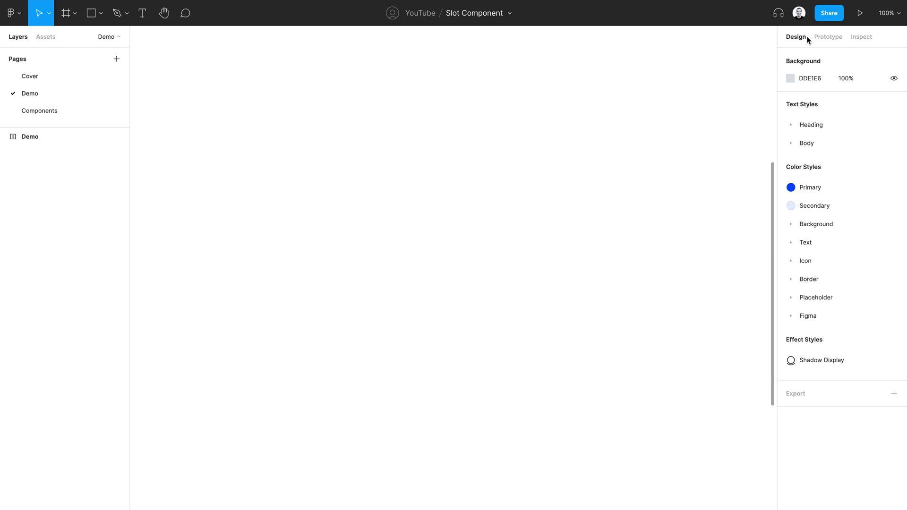
# Add a 'Slot' text in Heading 5 with Text/Text 1 colour, wrapped in an auto-layout frame
pyautogui.press('t')
pyautogui.click(452, 281)
pyautogui.write('Slot')
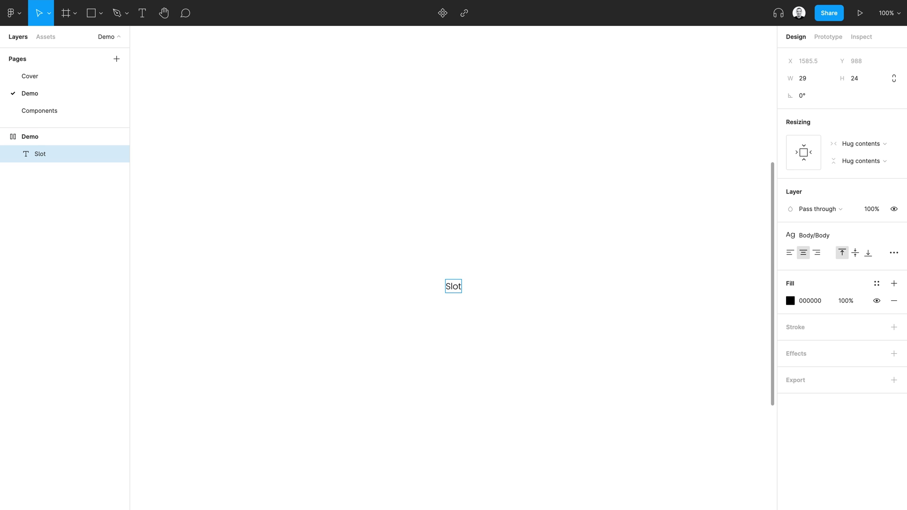
pyautogui.press('Escape')
pyautogui.click(810, 236)
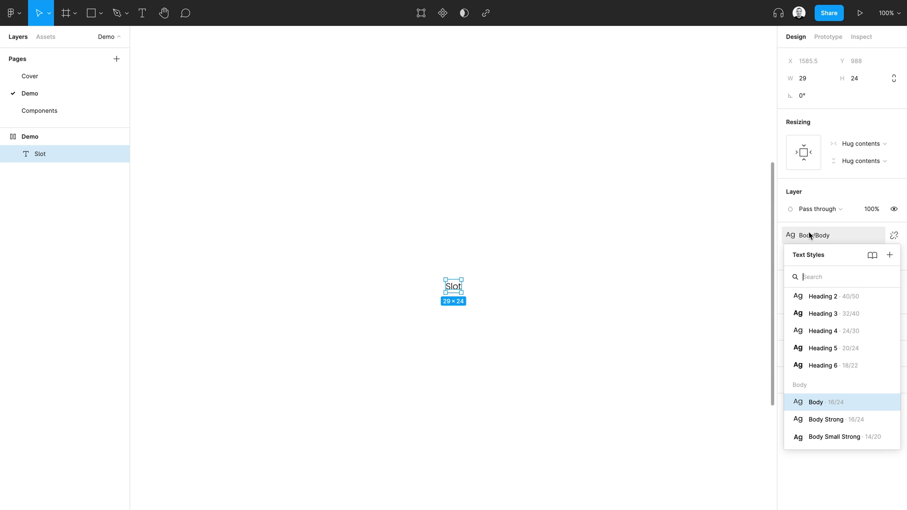
pyautogui.click(818, 347)
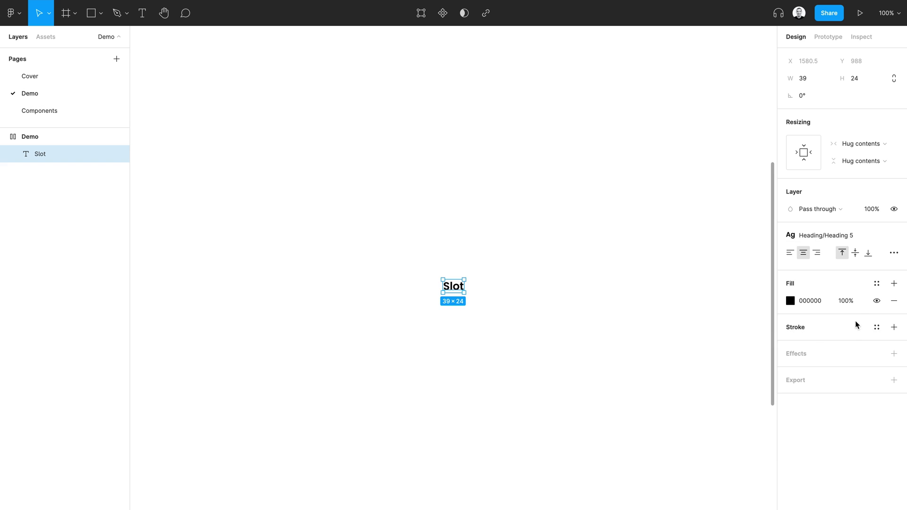
pyautogui.click(876, 284)
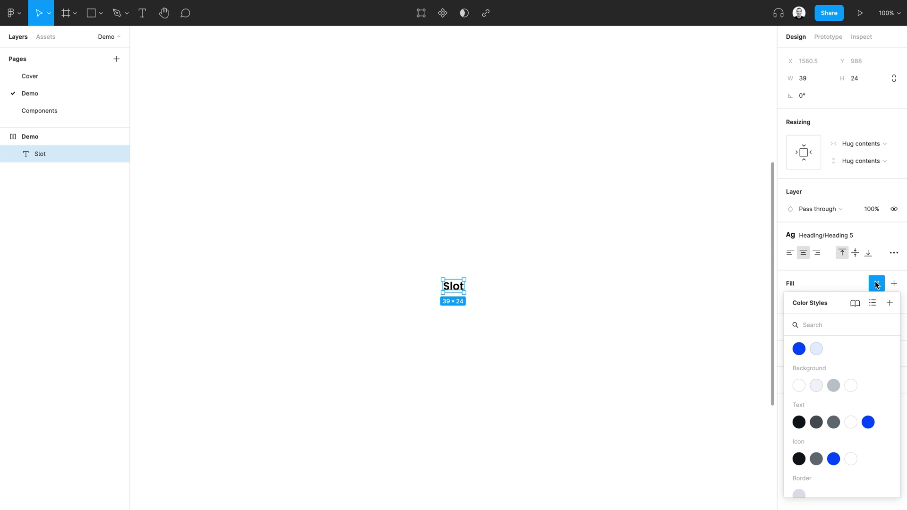
pyautogui.click(799, 422)
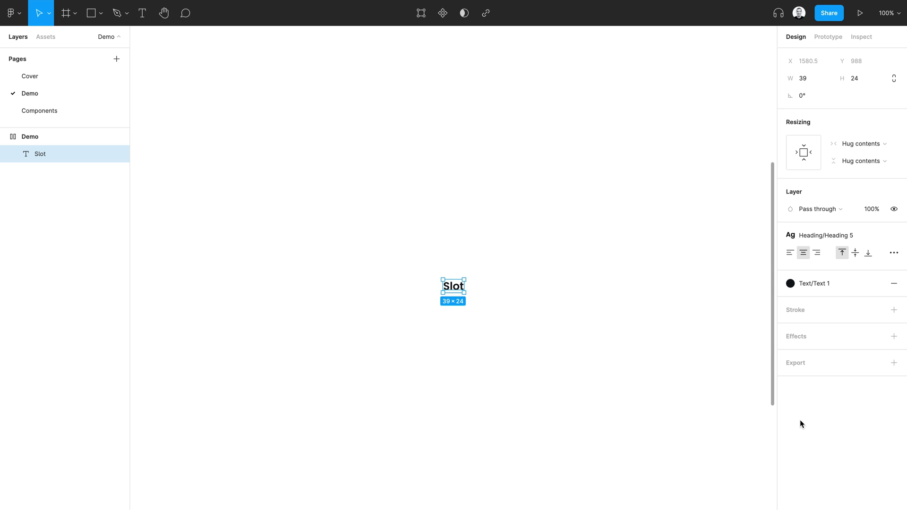
pyautogui.hotkey('shift', 'a')
# Rename the wrapper frame to 'Slot' and fill it with Background/Ambient 1
pyautogui.hotkey('ctrl', 'r')
pyautogui.write('Slot')
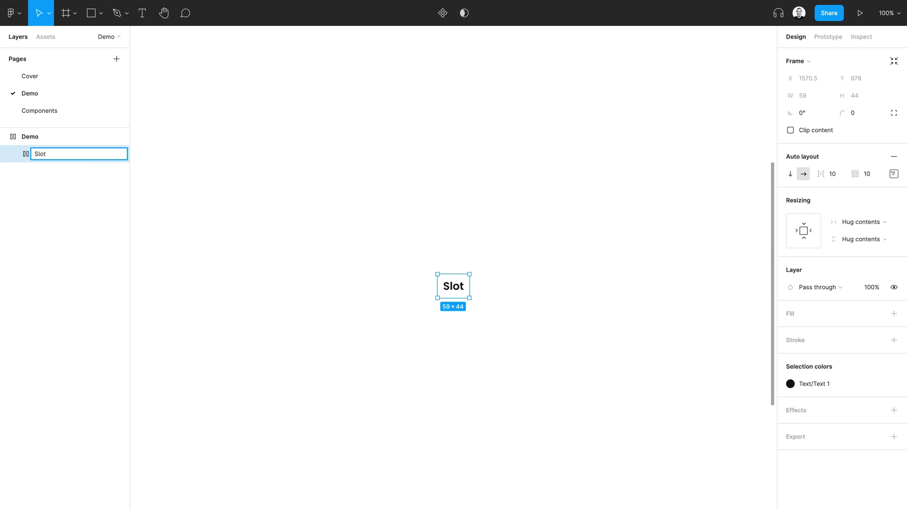
pyautogui.press('Return')
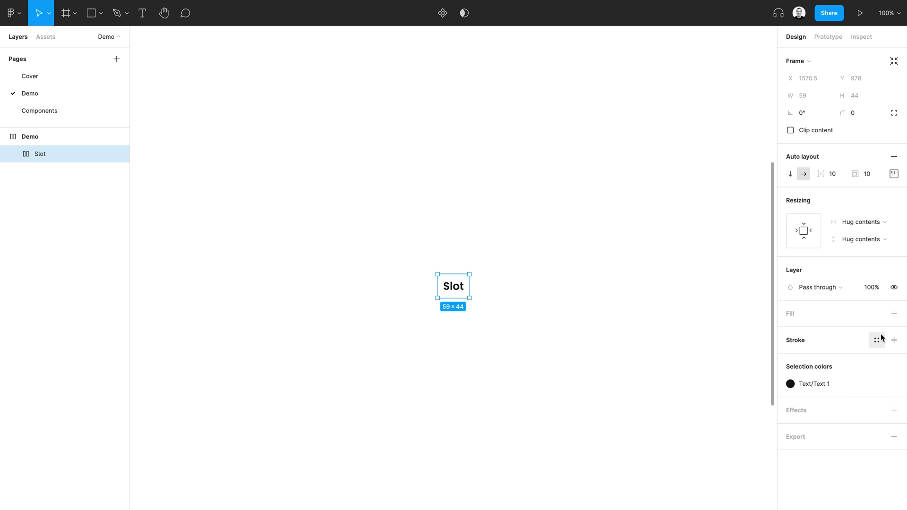
pyautogui.click(877, 314)
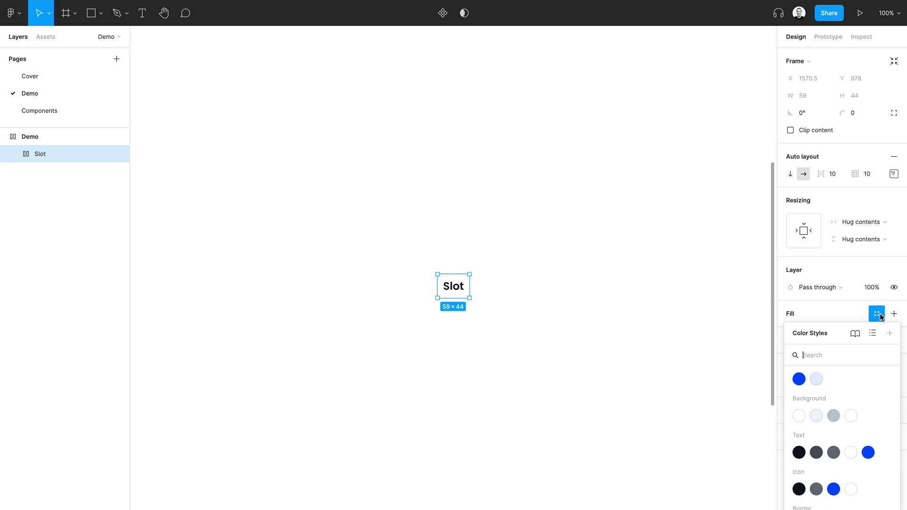
pyautogui.click(817, 416)
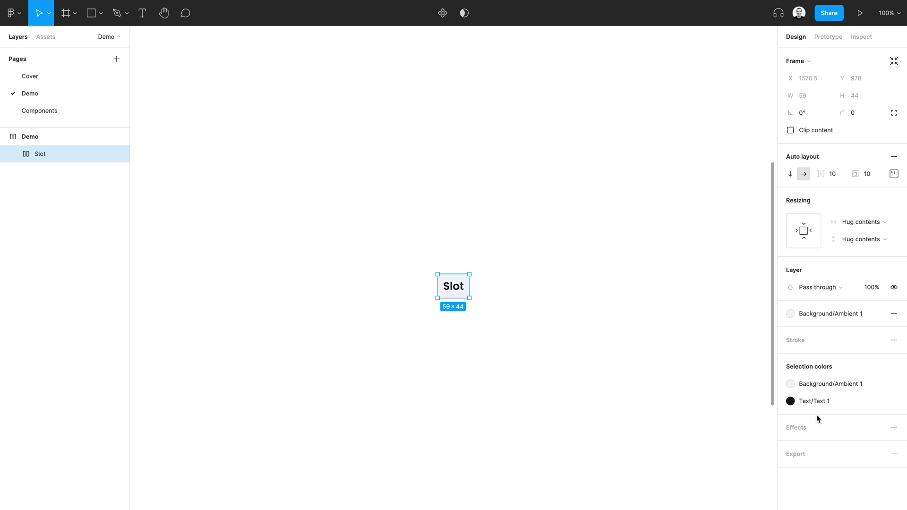
# Set the frame's gap to 8 and padding to 16, enlarge it, and centre the text
pyautogui.click(838, 176)
pyautogui.write('8')
pyautogui.press('Tab')
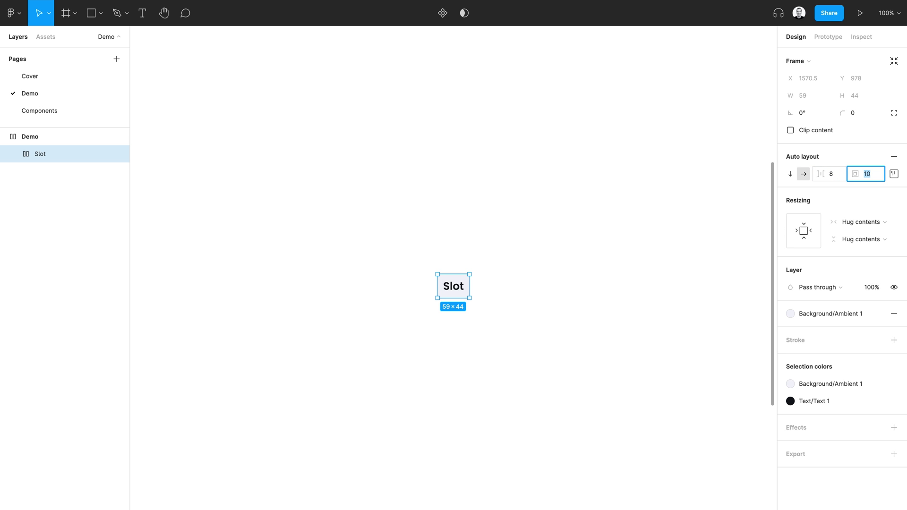
pyautogui.write('16')
pyautogui.moveTo(469, 298); pyautogui.dragTo(530, 334)
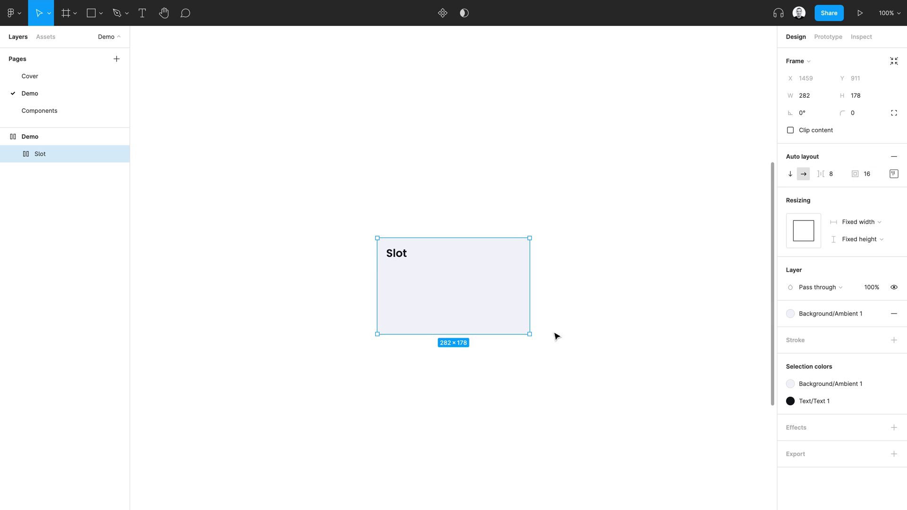
pyautogui.click(897, 176)
pyautogui.click(857, 220)
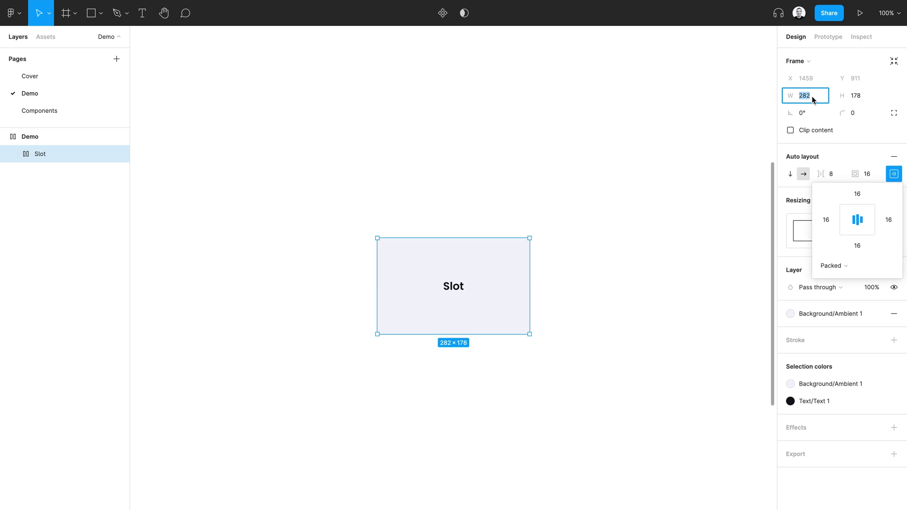
# Size the Slot frame to 320×160 with a 16 corner radius
pyautogui.write('320')
pyautogui.press('Tab')
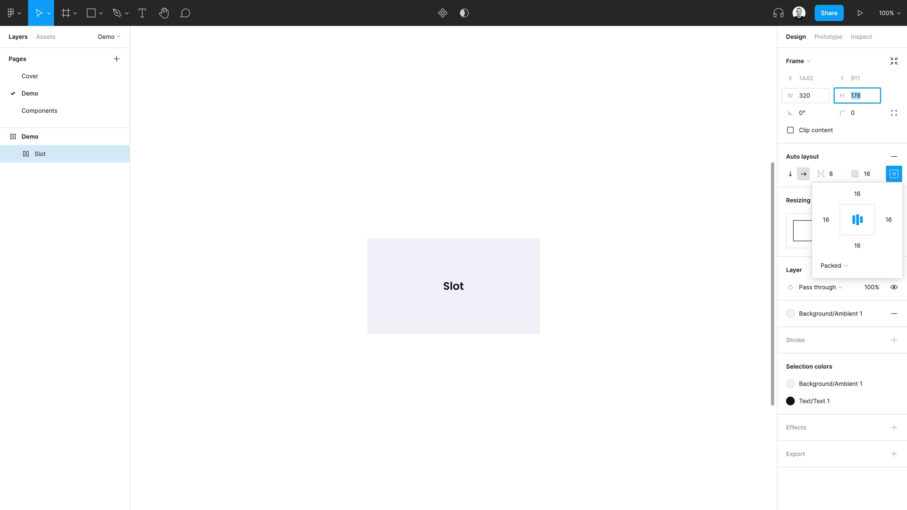
pyautogui.write('1')
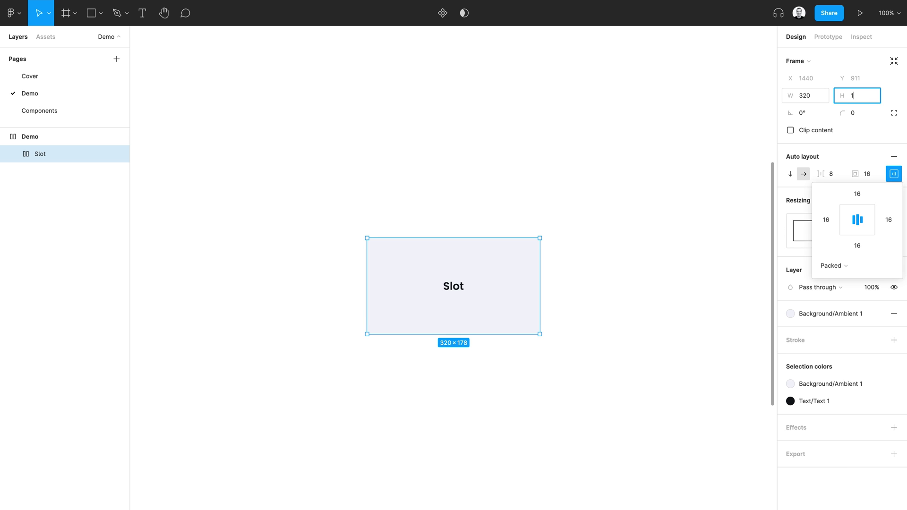
pyautogui.write('60')
pyautogui.press('Tab')
pyautogui.press('Tab')
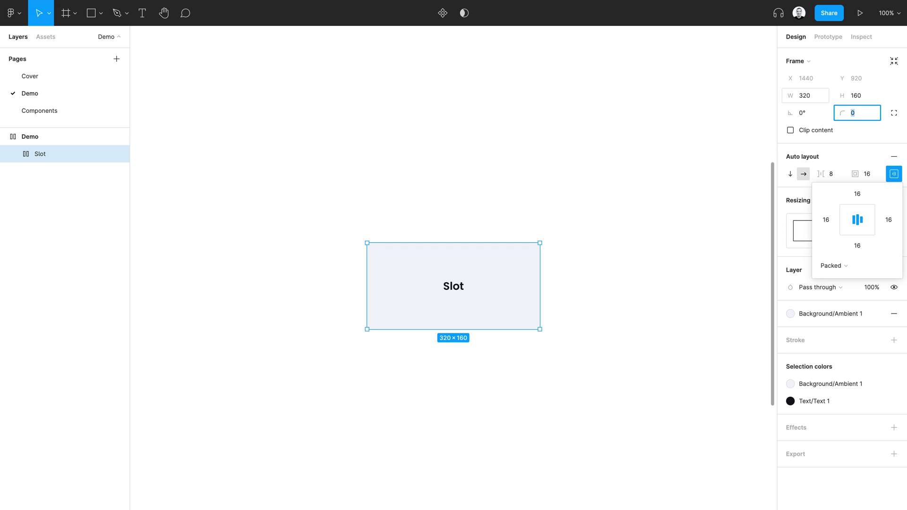
pyautogui.write('16')
pyautogui.press('Return')
pyautogui.click(579, 284)
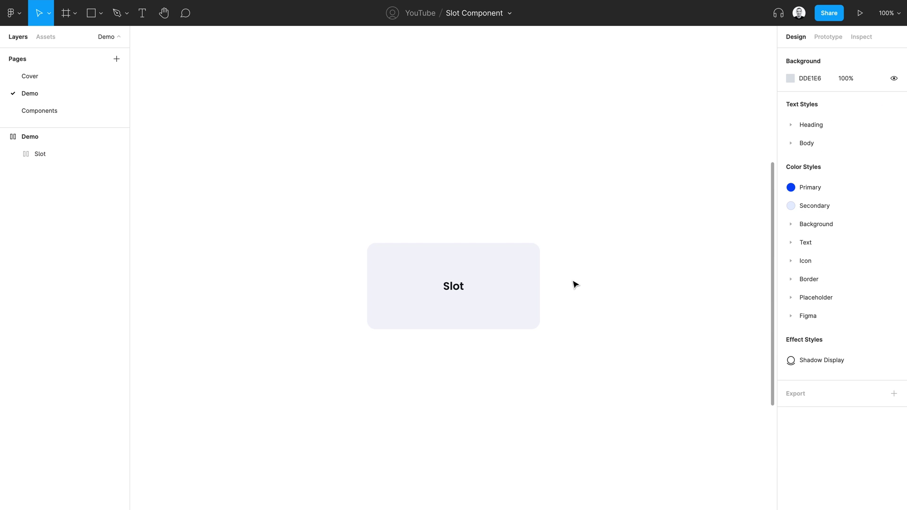
# Turn Slot into a component with vertical auto layout and paste in its placeholder description
pyautogui.click(446, 306)
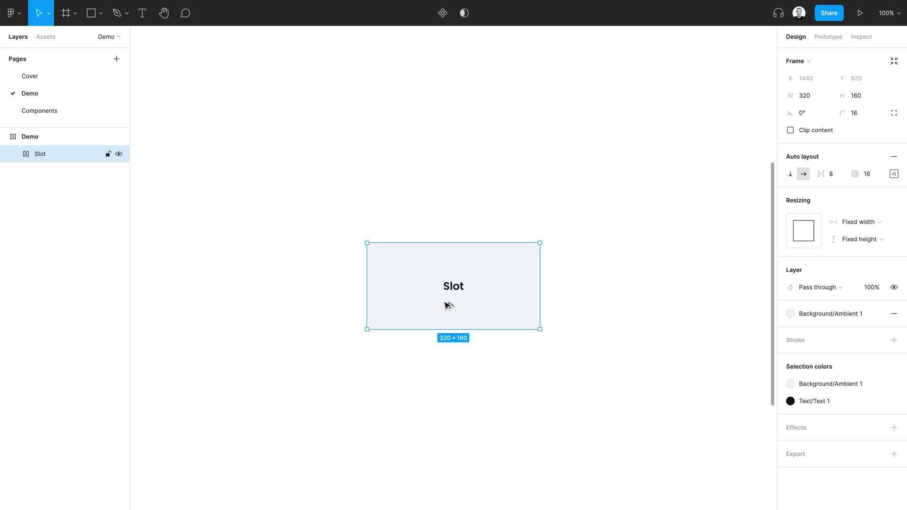
pyautogui.hotkey('ctrl', 'alt', 'k')
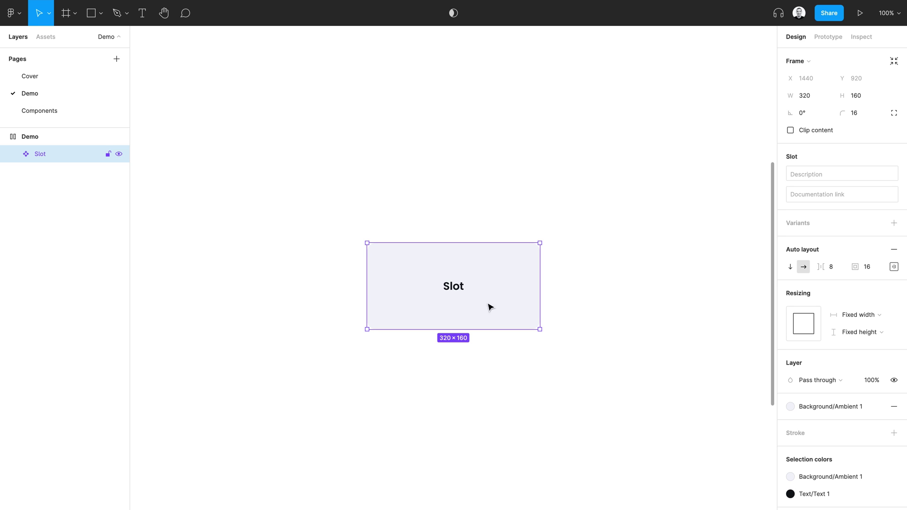
pyautogui.click(790, 267)
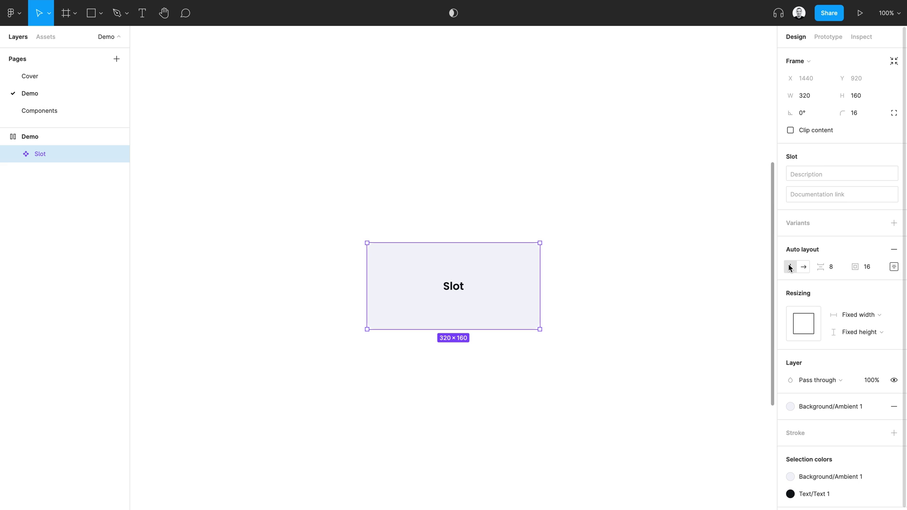
pyautogui.click(798, 177)
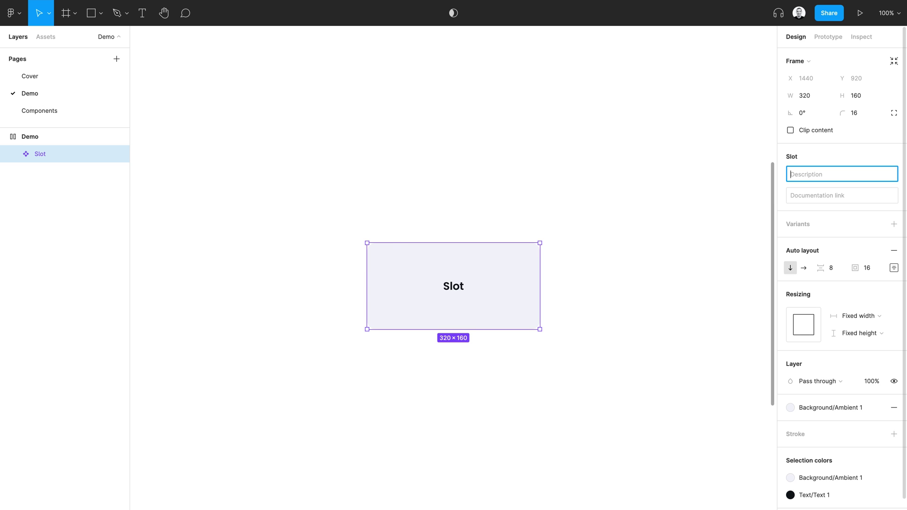
pyautogui.write('This is a placeholder component. Swap me with your custom content by using the component instance swapper.')
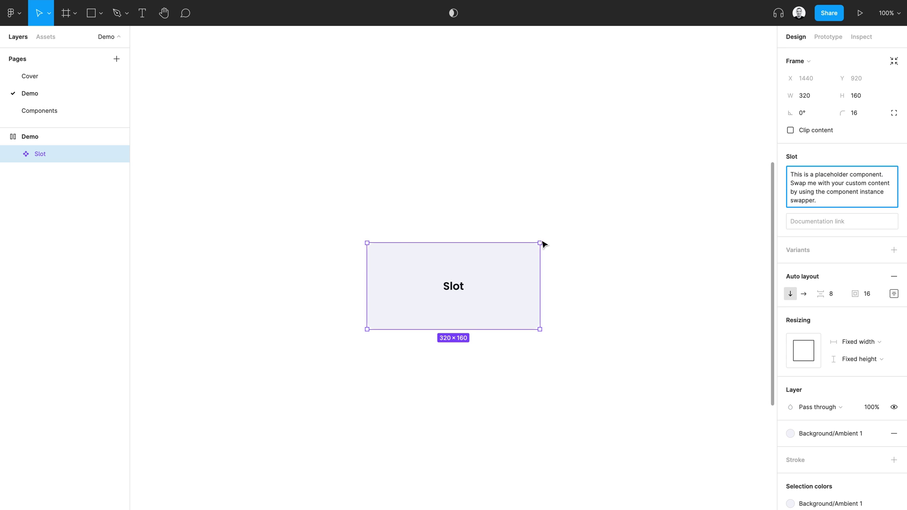
pyautogui.click(456, 286)
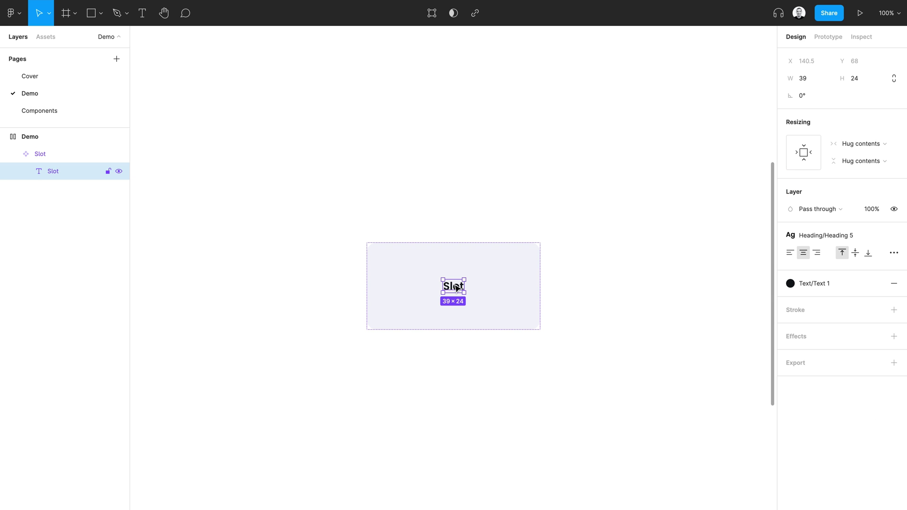
# Duplicate the label as a Body, Text 3 subtitle reading 'This is a placeholder. Swap me with your content.'
pyautogui.hotkey('ctrl', 'd')
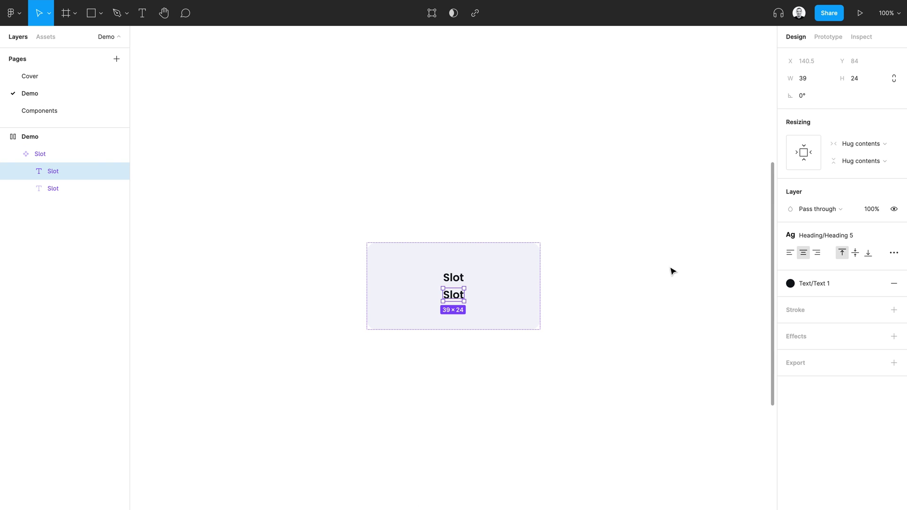
pyautogui.click(812, 235)
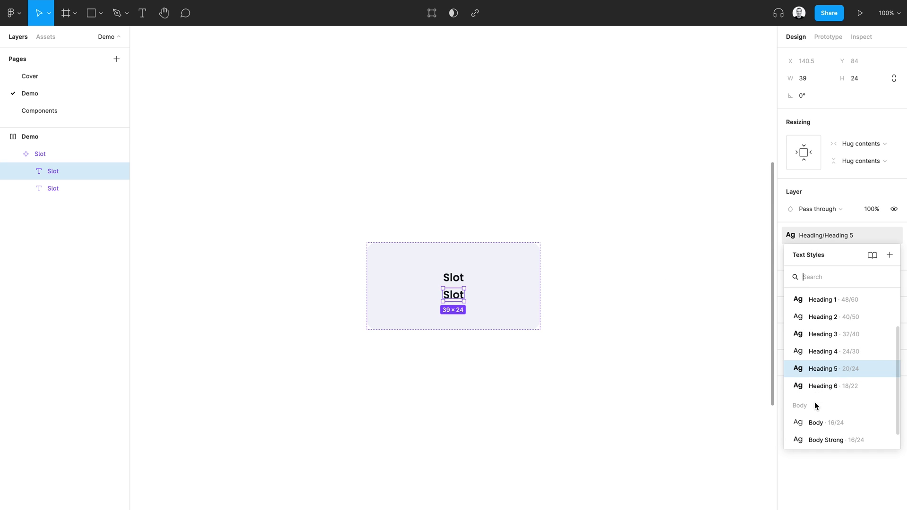
pyautogui.click(812, 424)
pyautogui.click(804, 287)
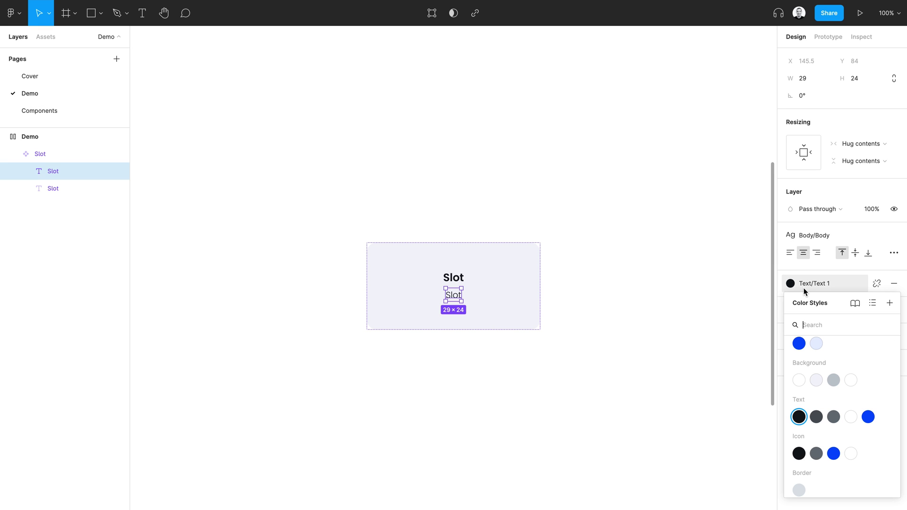
pyautogui.click(834, 418)
pyautogui.press('Return')
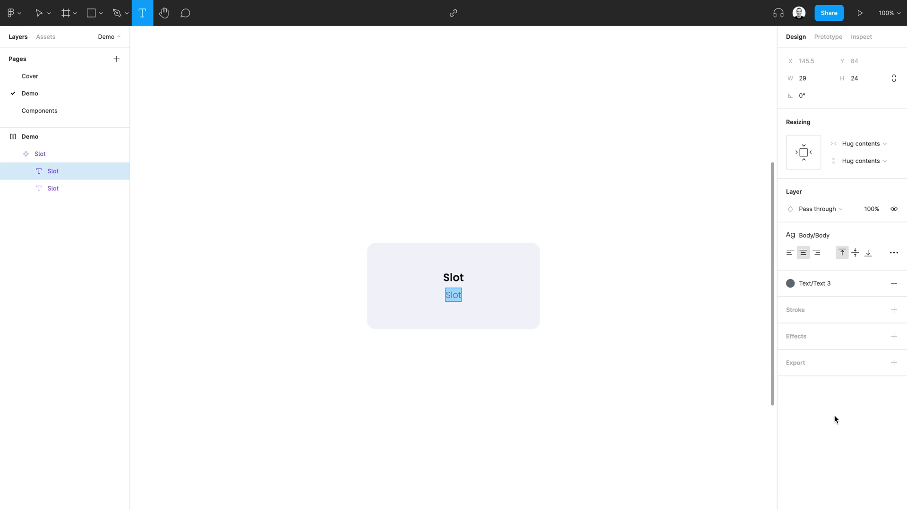
pyautogui.write('This is a place')
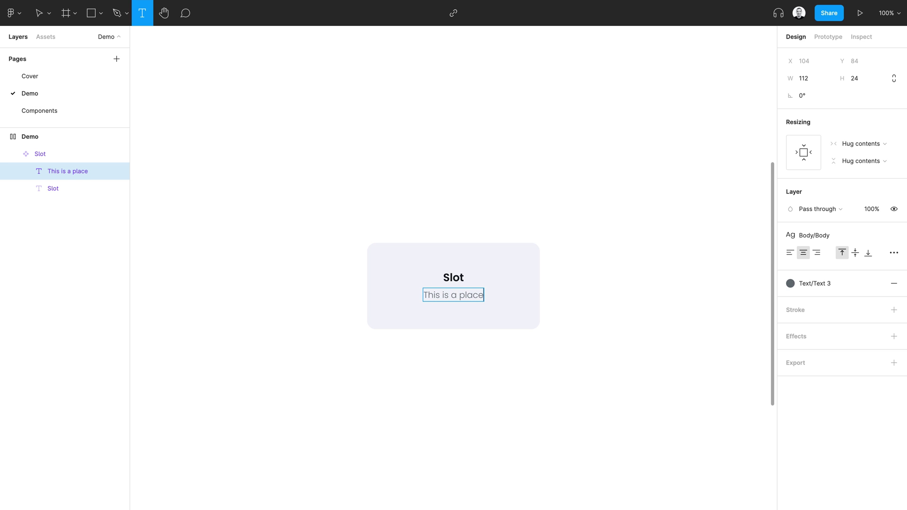
pyautogui.write('holder. Swa')
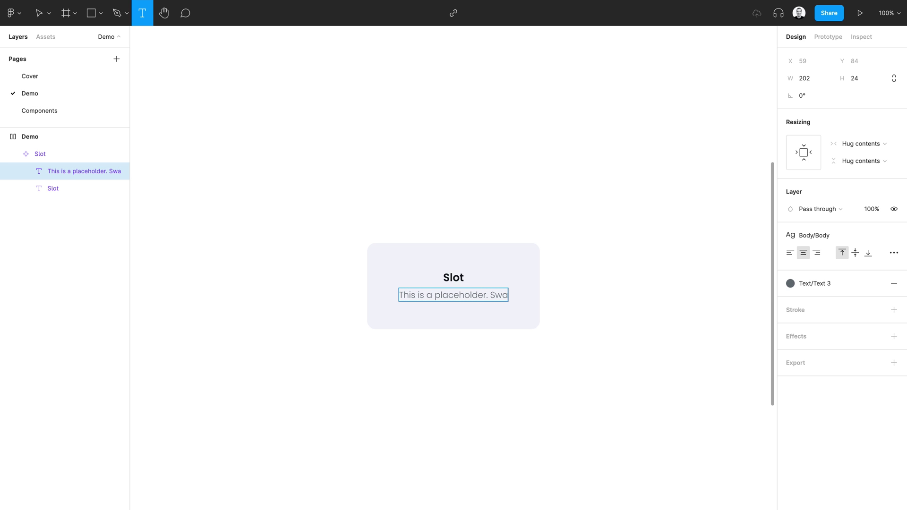
pyautogui.write('p me with your content.')
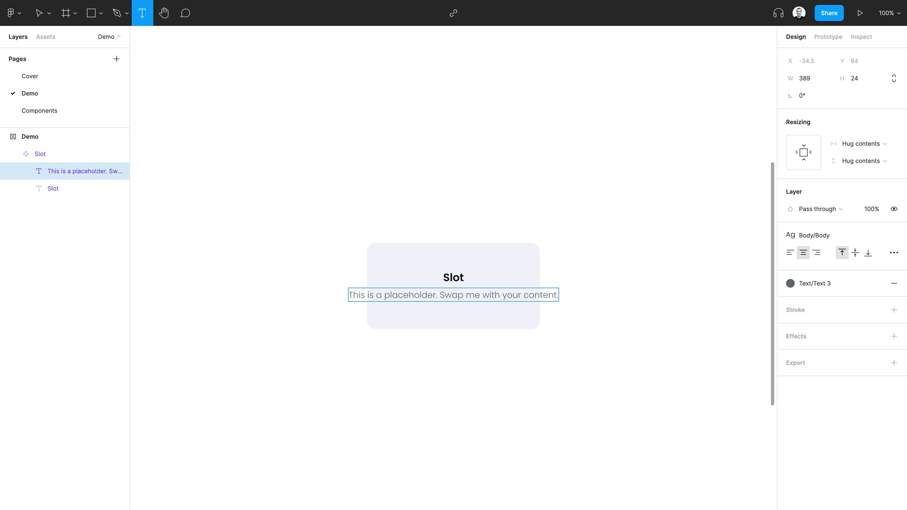
pyautogui.press('Escape')
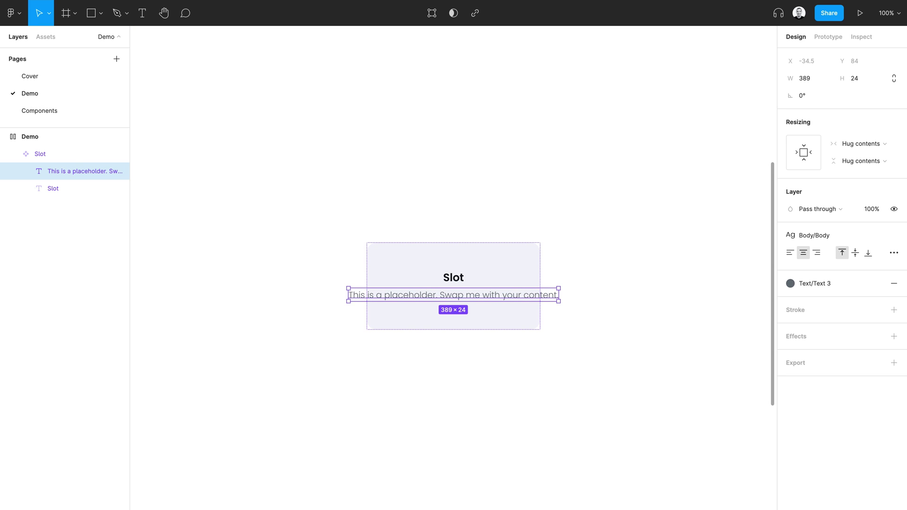
# Set both text layers to Fill container width, lock them, and zoom out to all components
pyautogui.keyDown('shift'); pyautogui.click(460, 283); pyautogui.keyUp('shift')
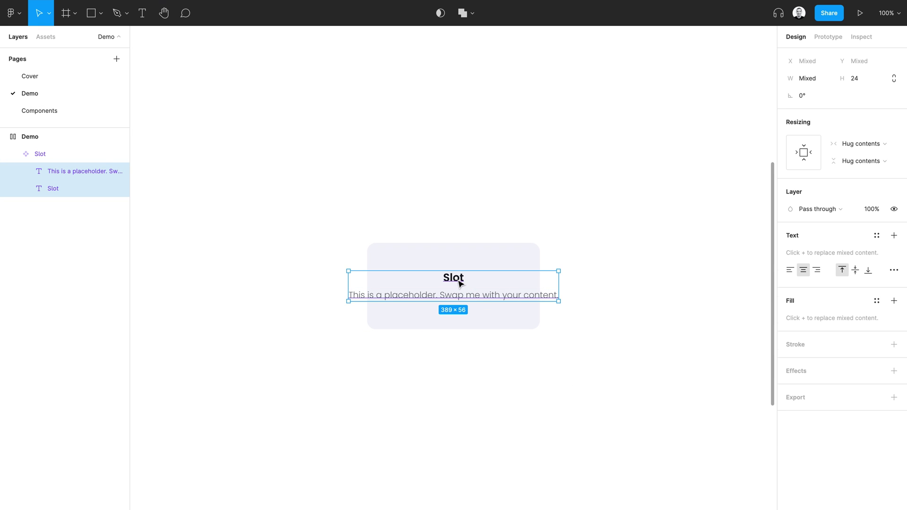
pyautogui.click(816, 152)
pyautogui.click(613, 322)
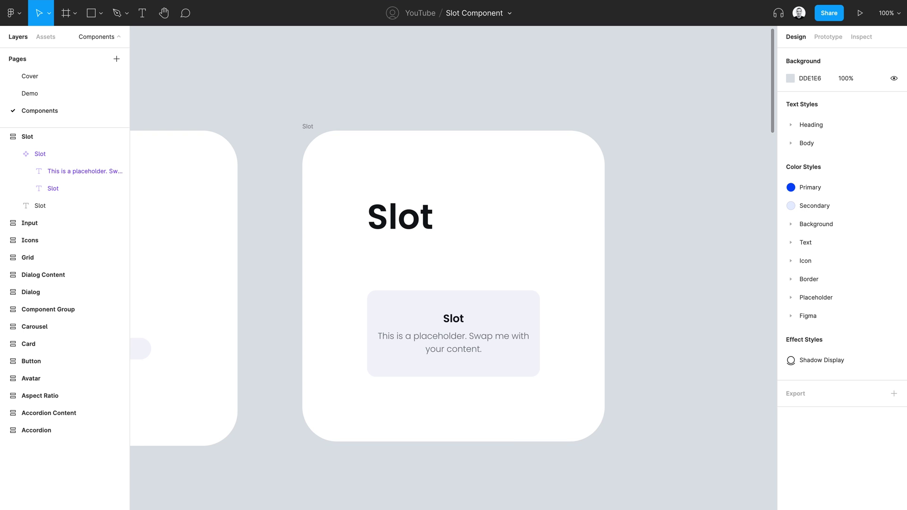
pyautogui.click(474, 325)
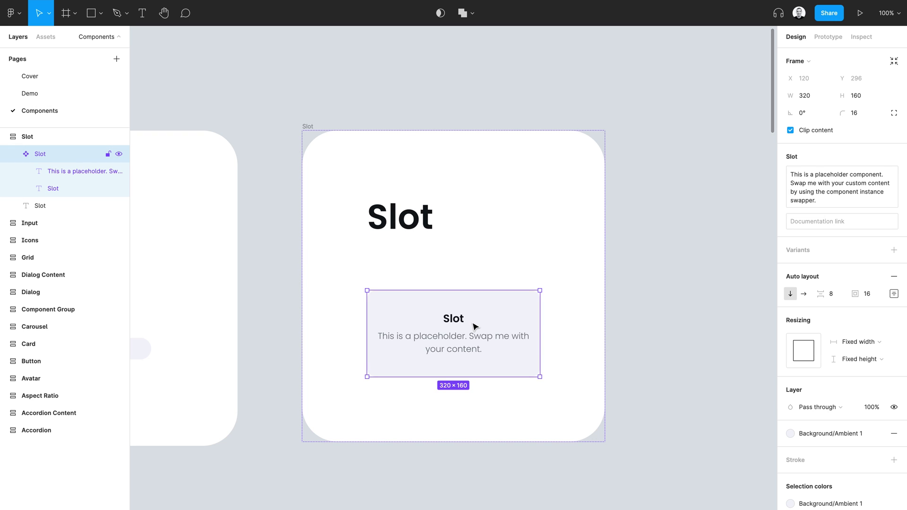
pyautogui.press('Return')
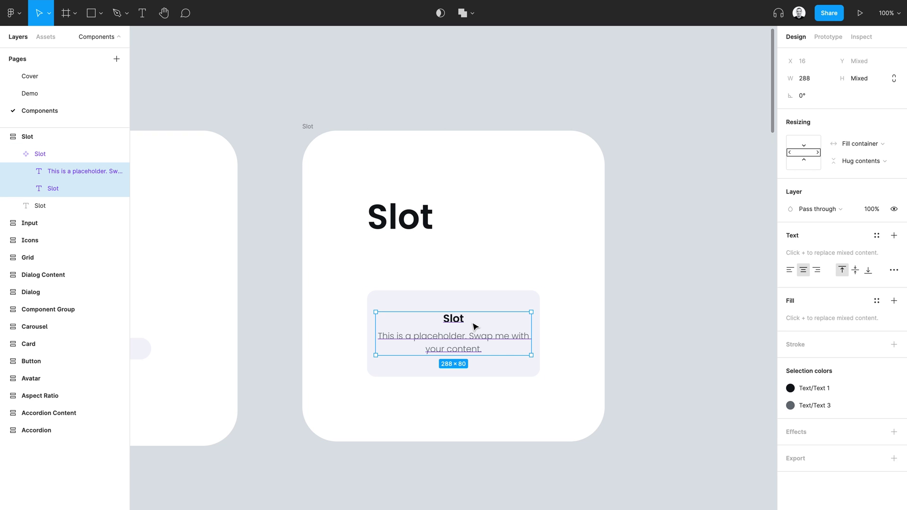
pyautogui.hotkey('ctrl', 'shift', 'l')
pyautogui.press('Escape')
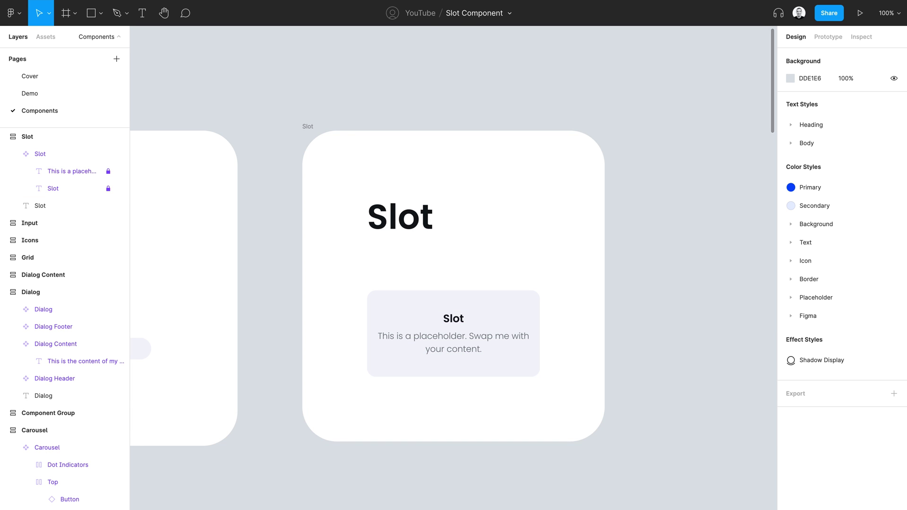
pyautogui.hotkey('shift', '1')
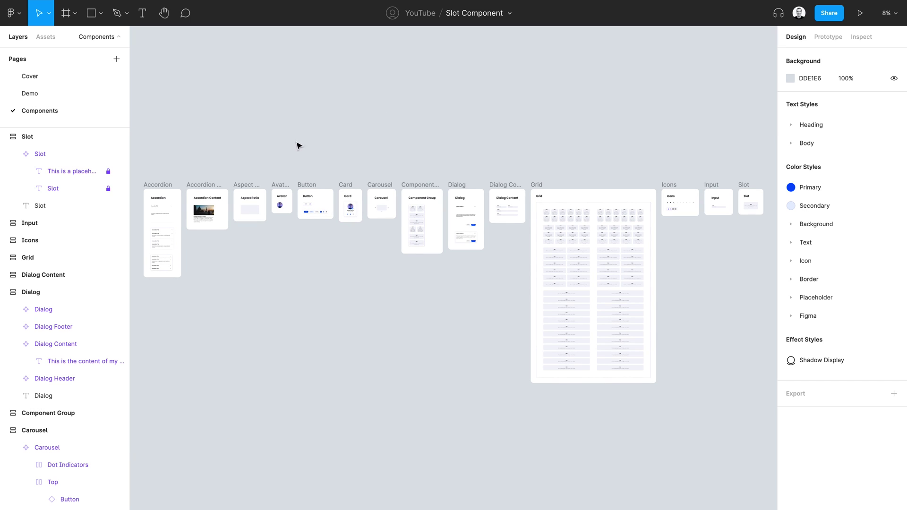
# Zoom in on the Accordion component frame and select its bottom Accordion component
pyautogui.click(151, 185)
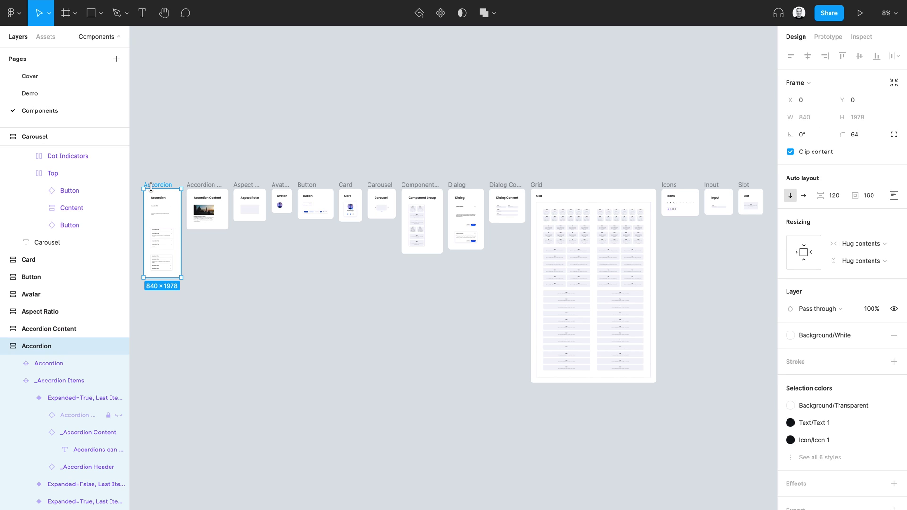
pyautogui.hotkey('shift', '2')
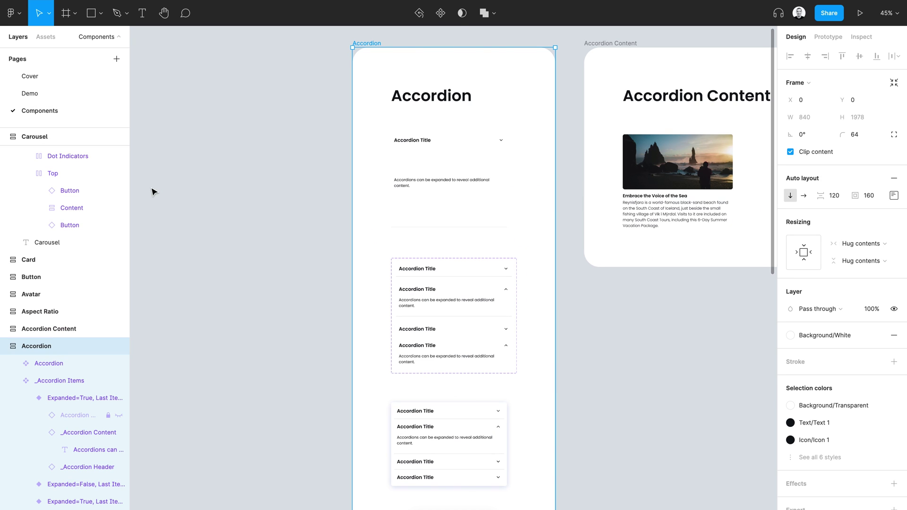
pyautogui.click(479, 431)
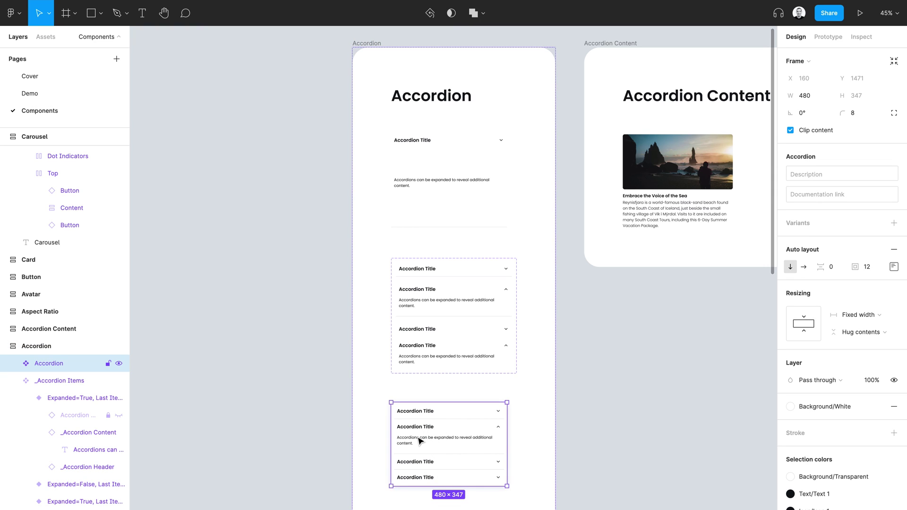
pyautogui.hscroll(5, 714, 177)
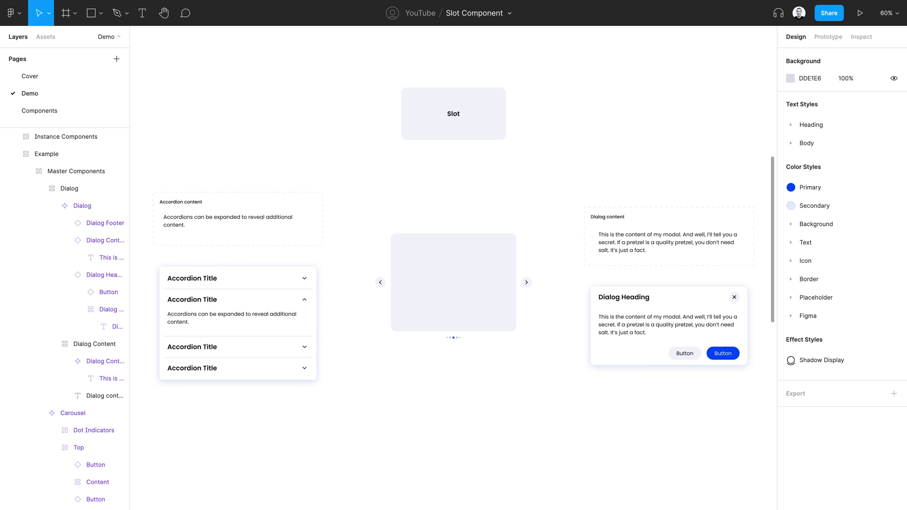
pyautogui.hotkey('shift', '0')
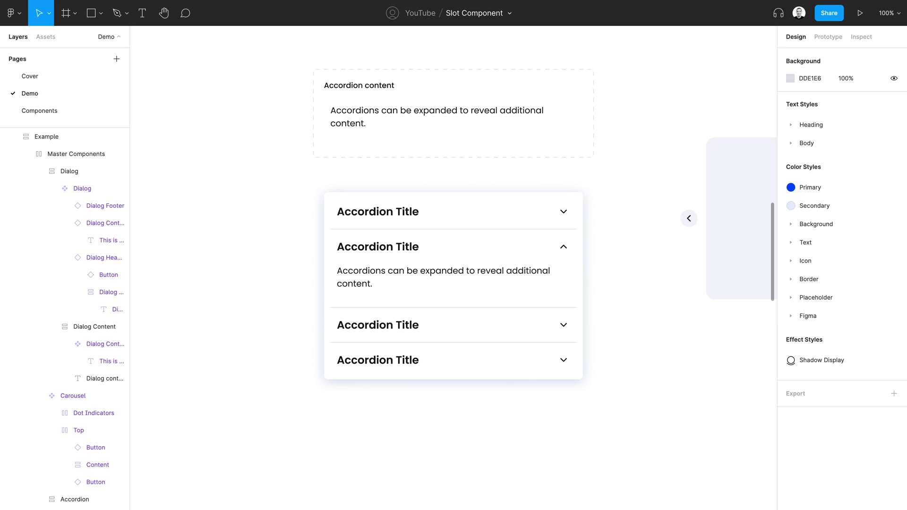
pyautogui.click(517, 218)
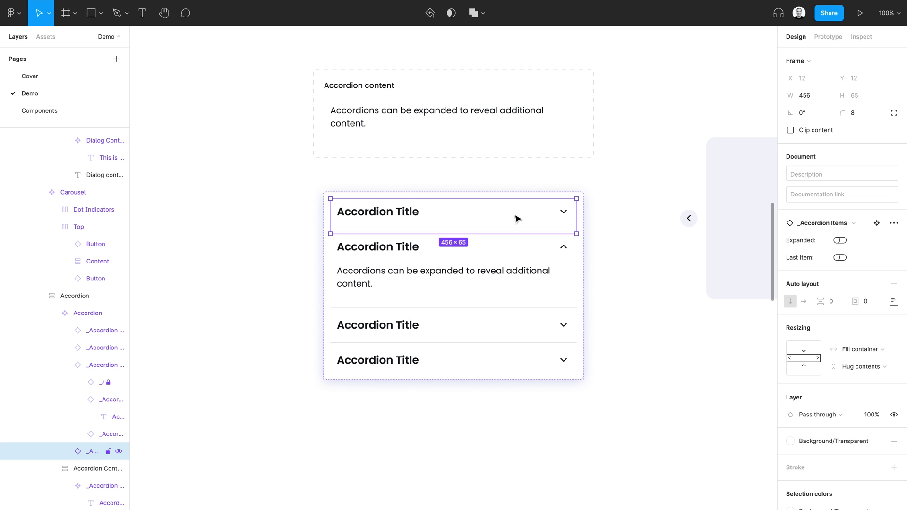
pyautogui.click(839, 241)
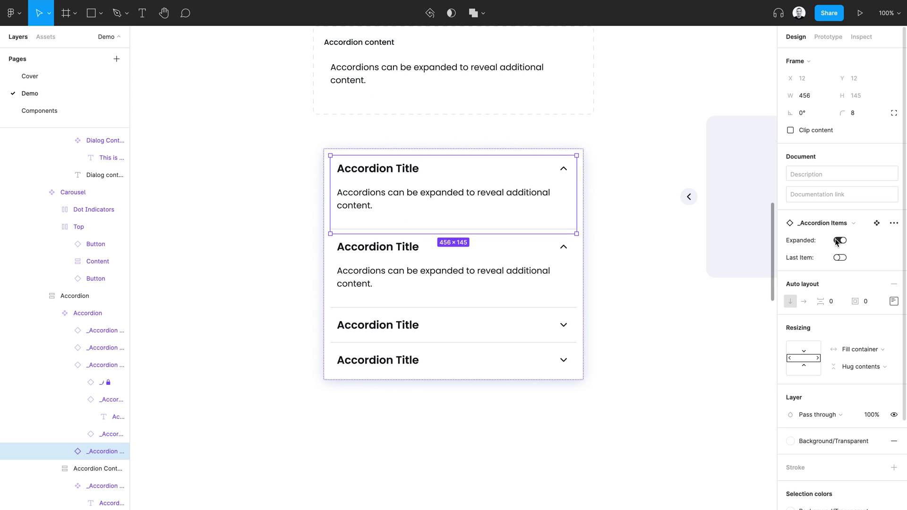
pyautogui.click(837, 241)
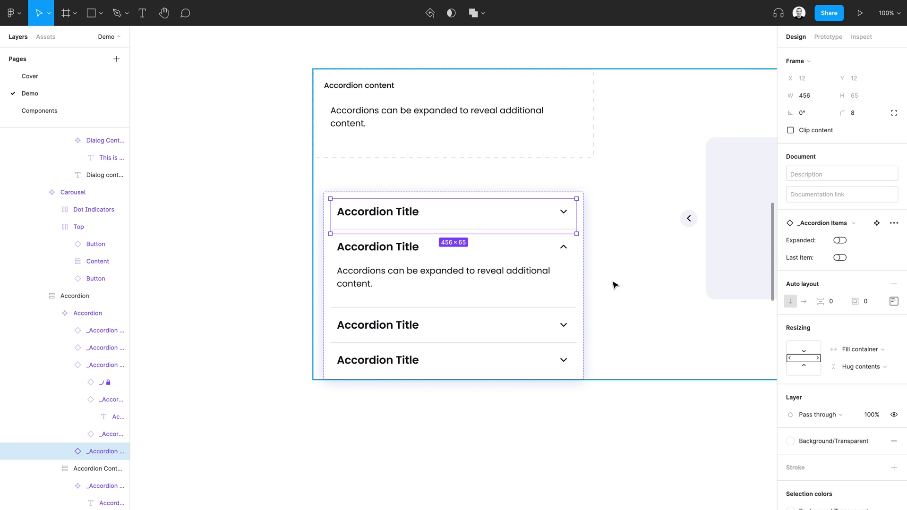
pyautogui.click(541, 290)
pyautogui.doubleClick(542, 290)
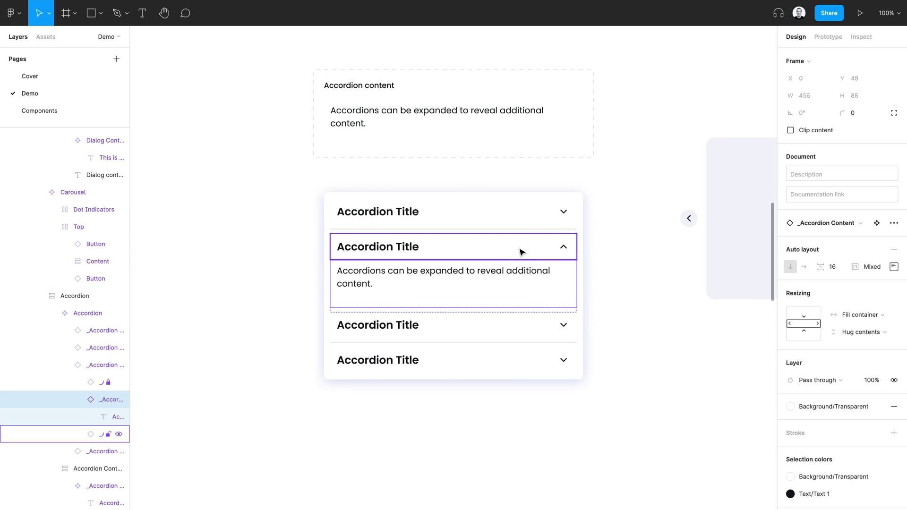
pyautogui.click(438, 100)
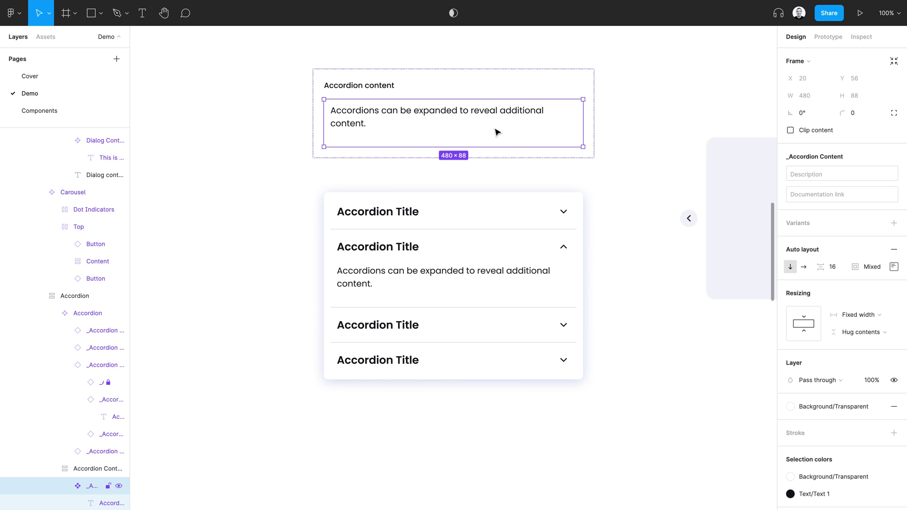
pyautogui.keyDown('ctrl'); pyautogui.click(444, 283); pyautogui.keyUp('ctrl')
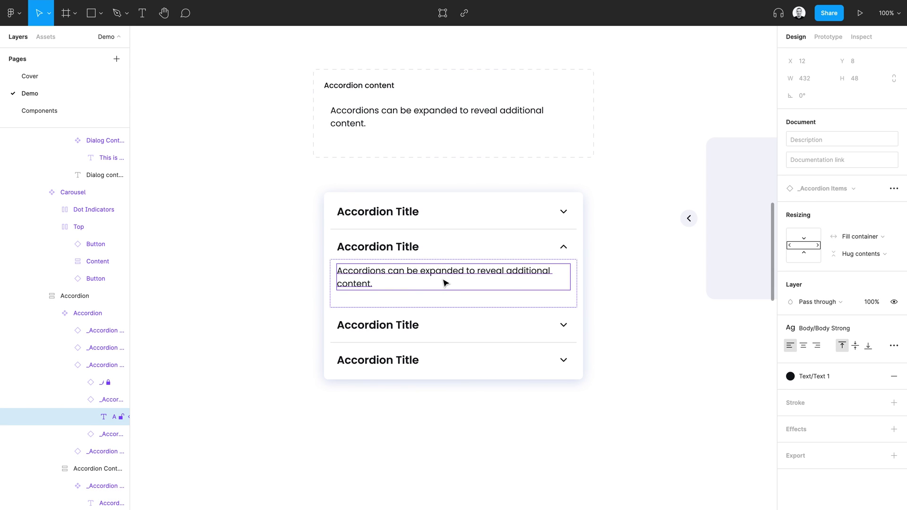
pyautogui.click(634, 300)
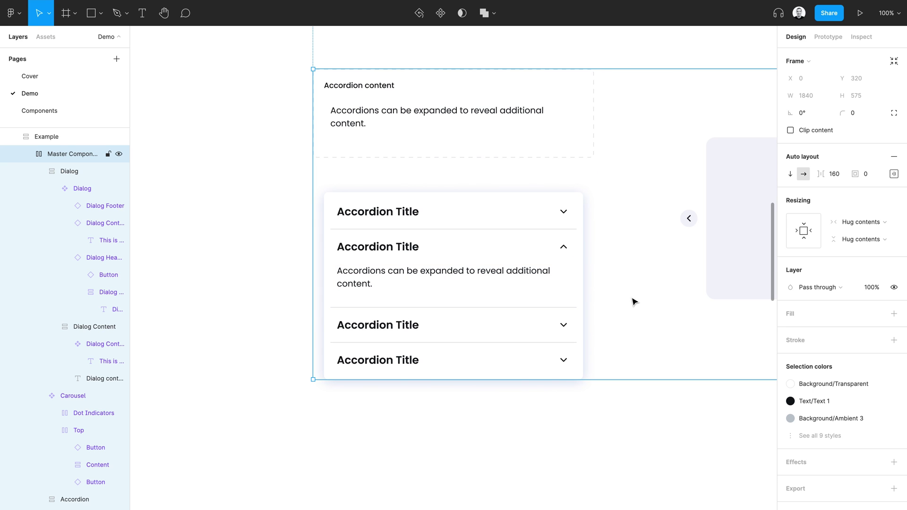
pyautogui.hotkey('shift', '2')
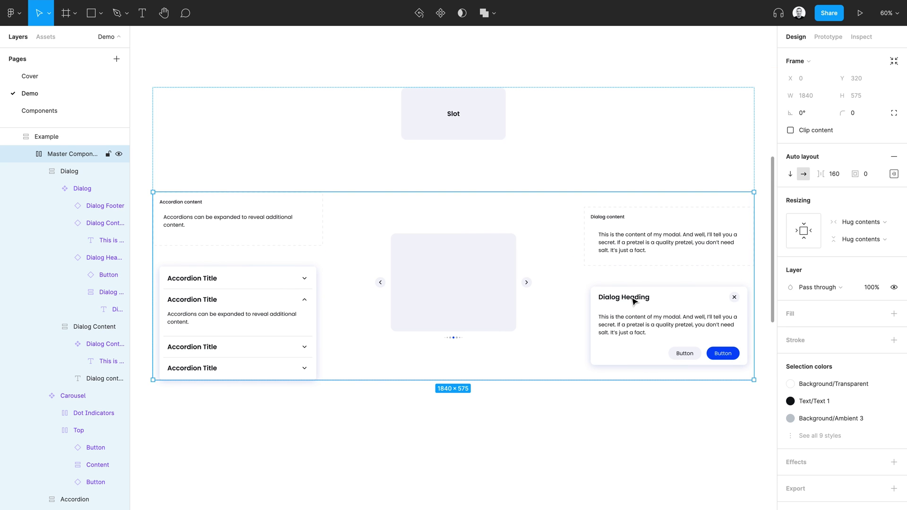
# Paste a Slot into _Accordion Content and set it to Fill container width (456×160)
pyautogui.keyDown('ctrl'); pyautogui.click(492, 138); pyautogui.keyUp('ctrl')
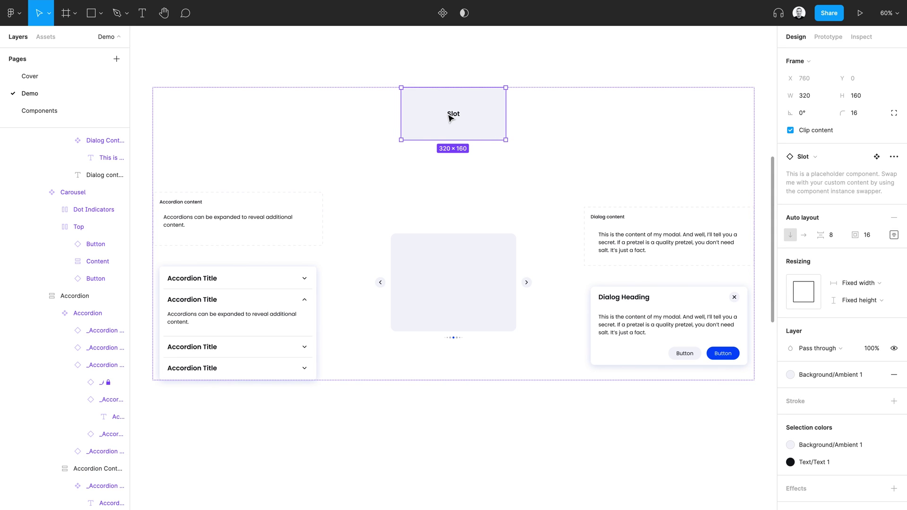
pyautogui.keyDown('ctrl'); pyautogui.click(241, 233); pyautogui.keyUp('ctrl')
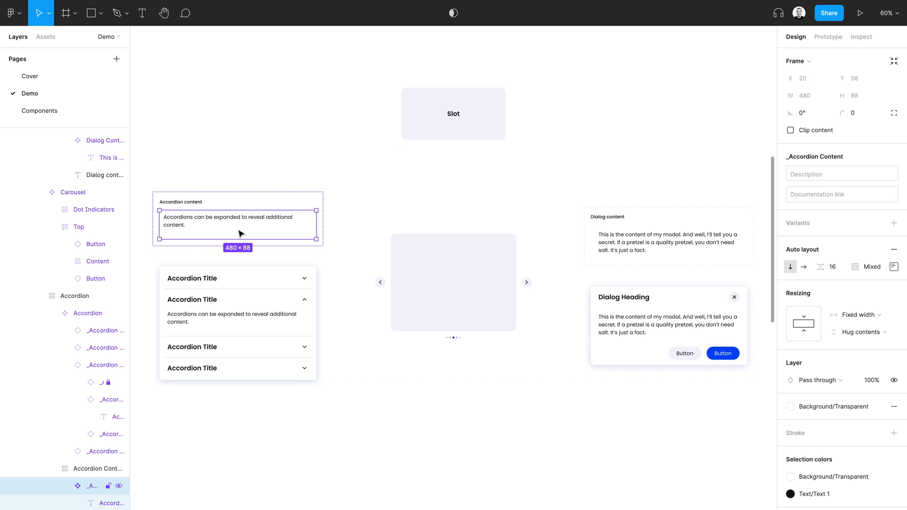
pyautogui.hotkey('ctrl', 'v')
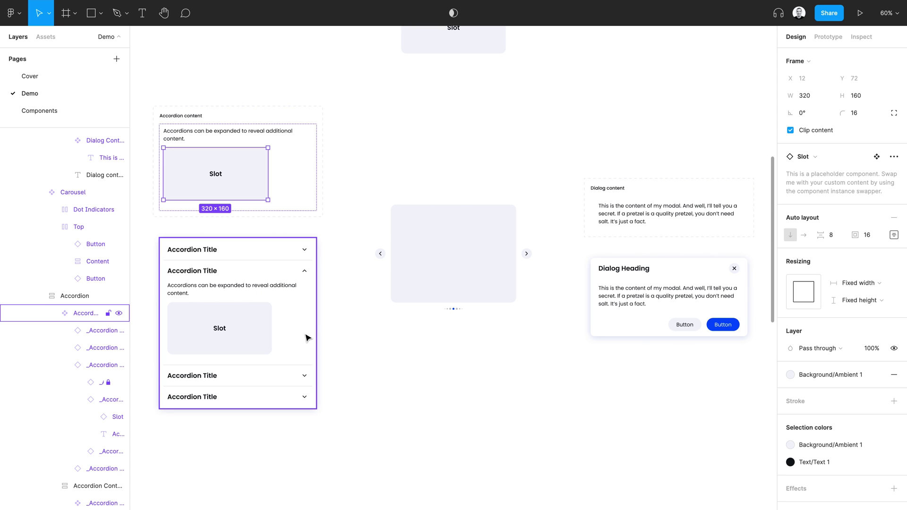
pyautogui.click(819, 293)
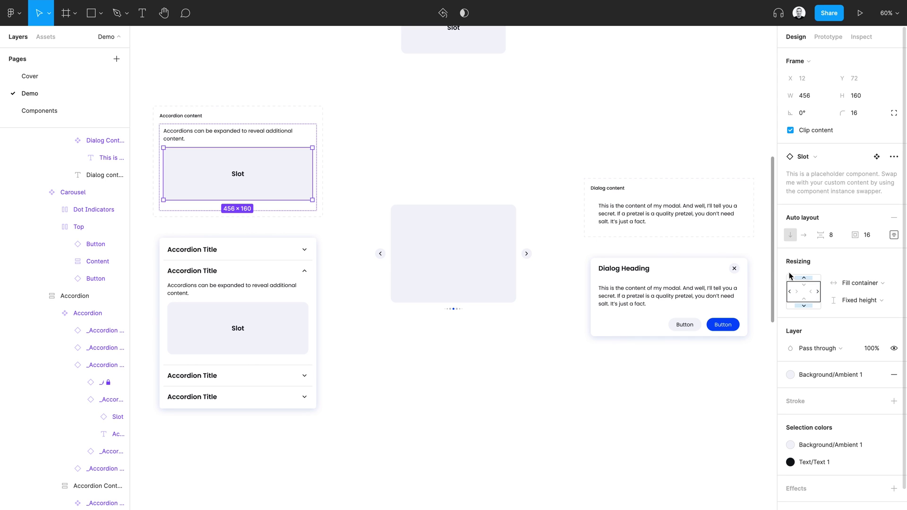
pyautogui.click(733, 231)
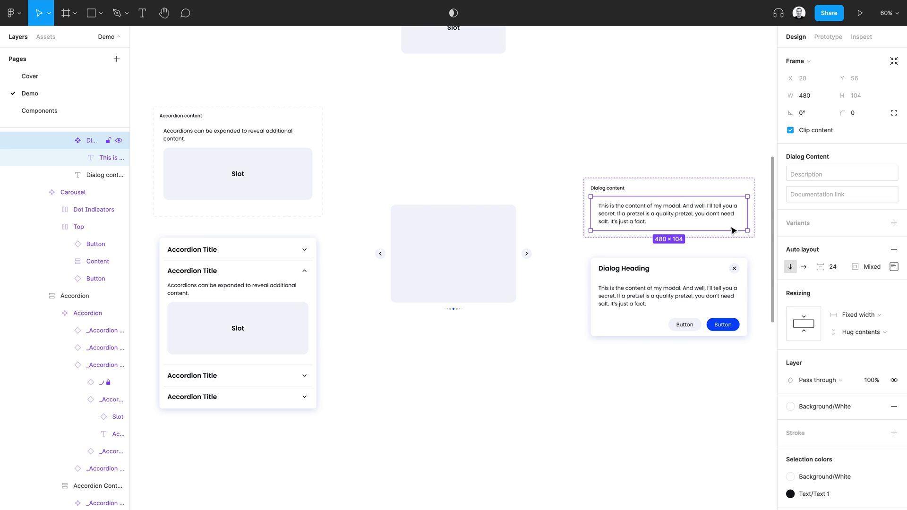
# Paste a Slot into the Dialog content and stretch it to Fill container width (432×160)
pyautogui.hotkey('ctrl', 'v')
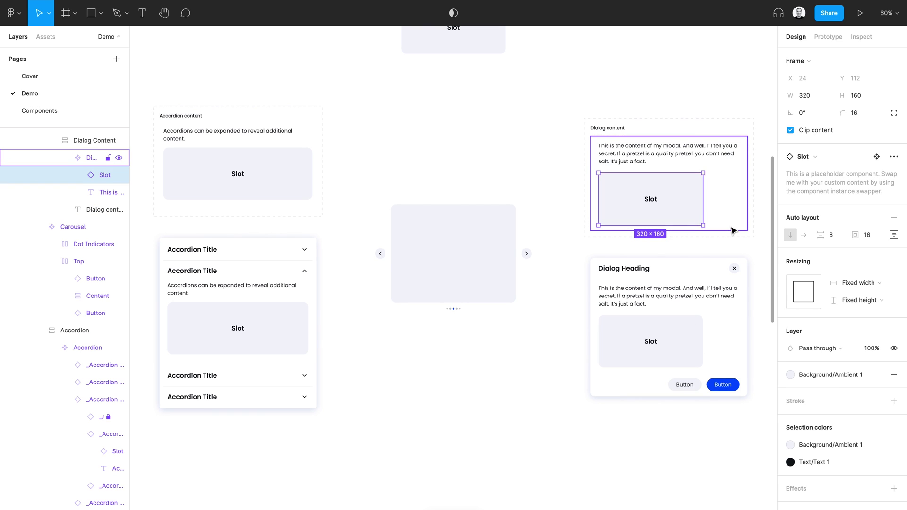
pyautogui.click(818, 292)
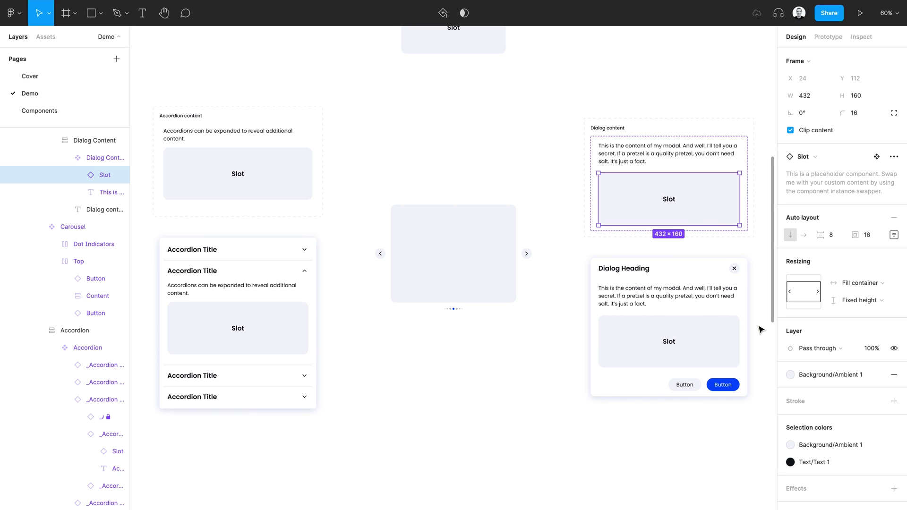
pyautogui.click(498, 275)
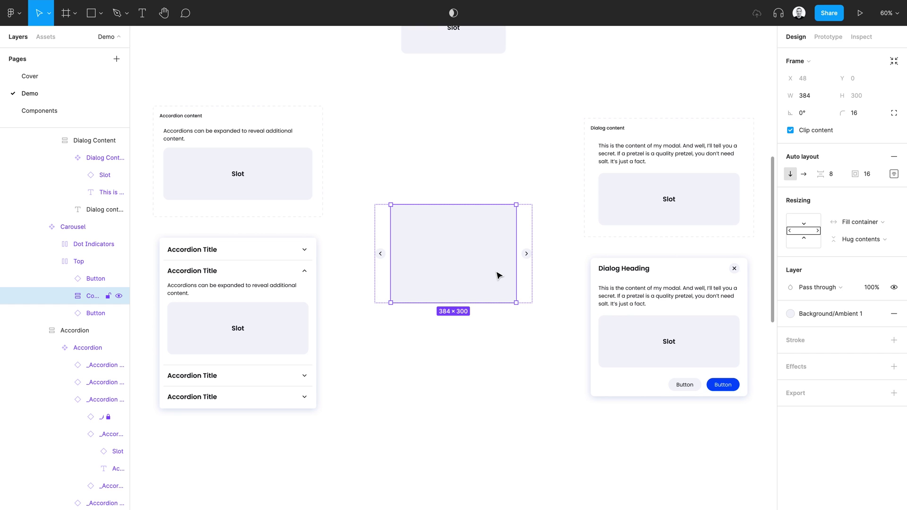
# Replace the carousel's empty Content frame with a Slot set to Fill container width (384×160)
pyautogui.rightClick(496, 275)
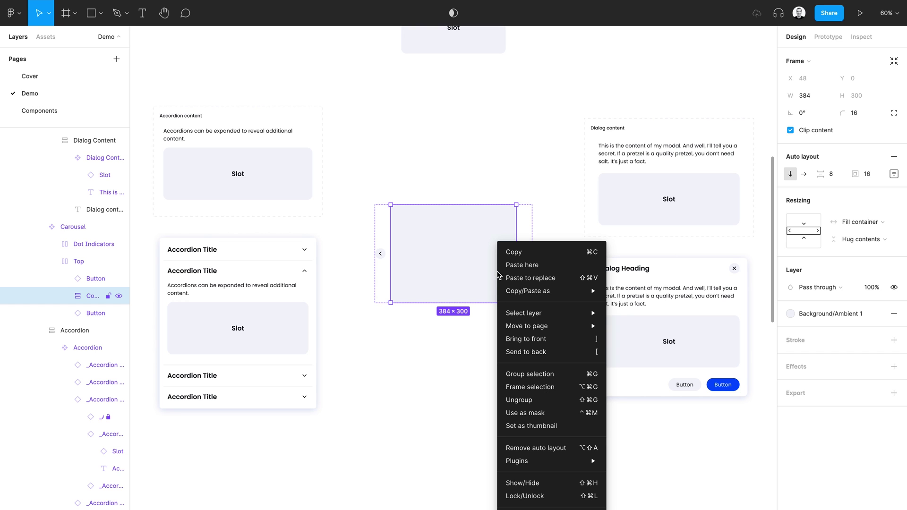
pyautogui.click(561, 282)
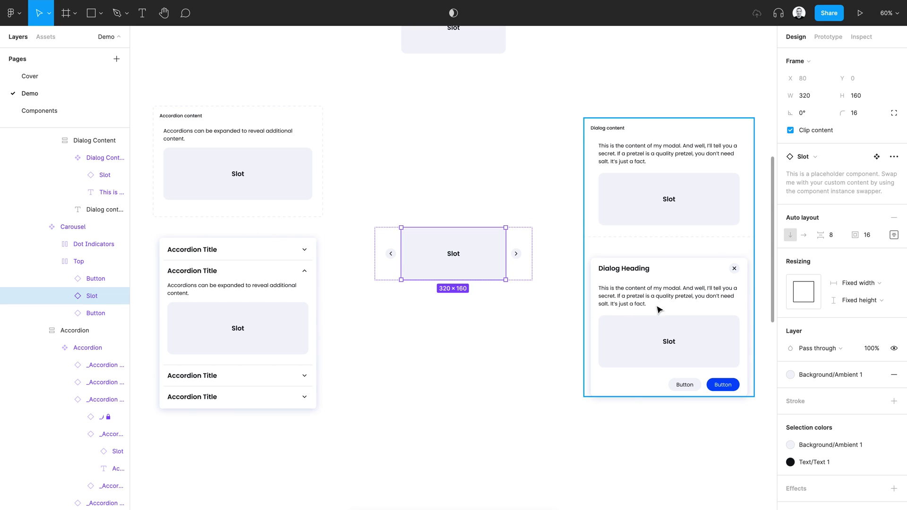
pyautogui.click(819, 293)
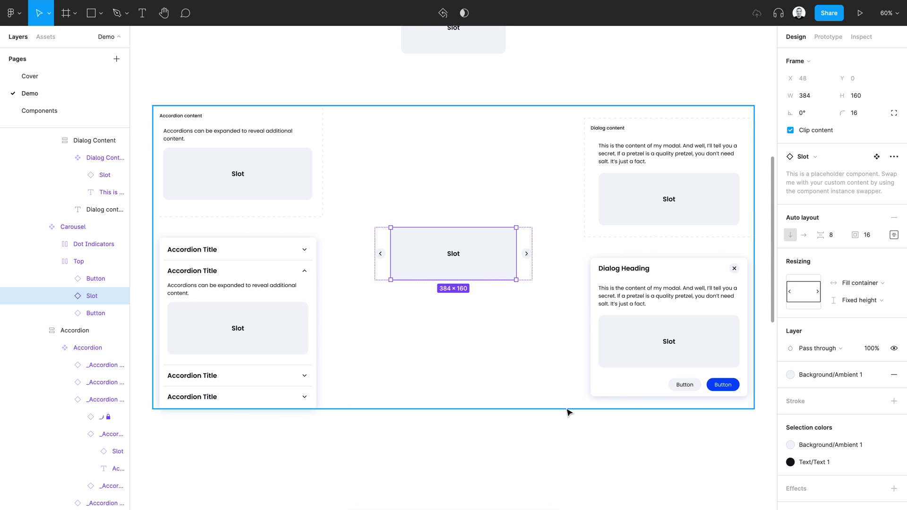
pyautogui.scroll(-6, 568, 411)
pyautogui.scroll(-4, 567, 411)
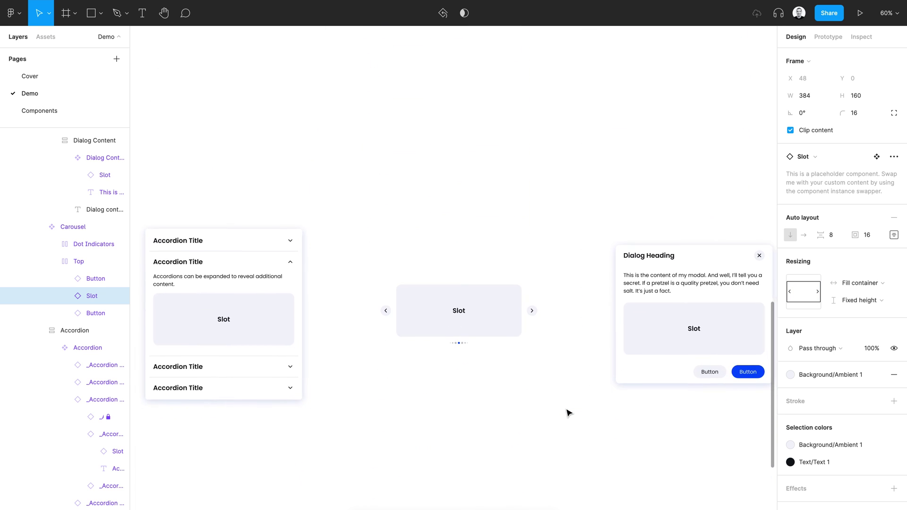
pyautogui.click(533, 377)
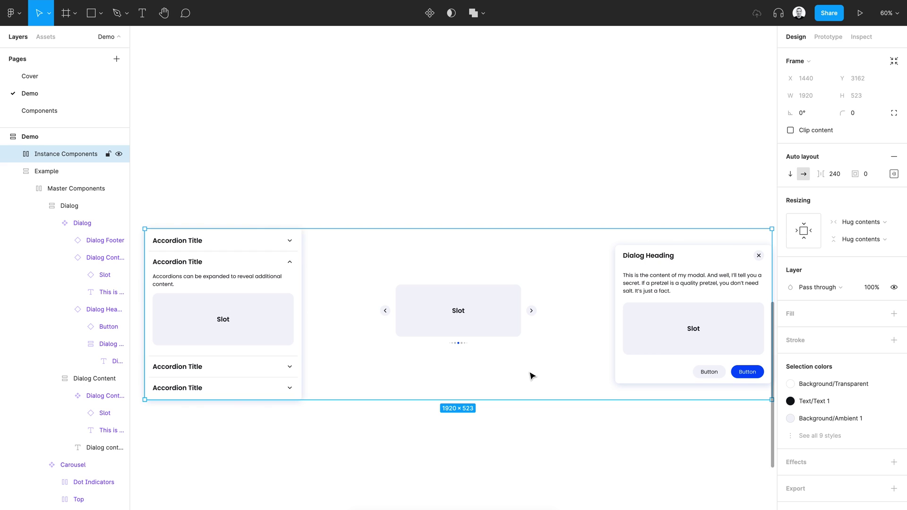
pyautogui.scroll(-1, 533, 376)
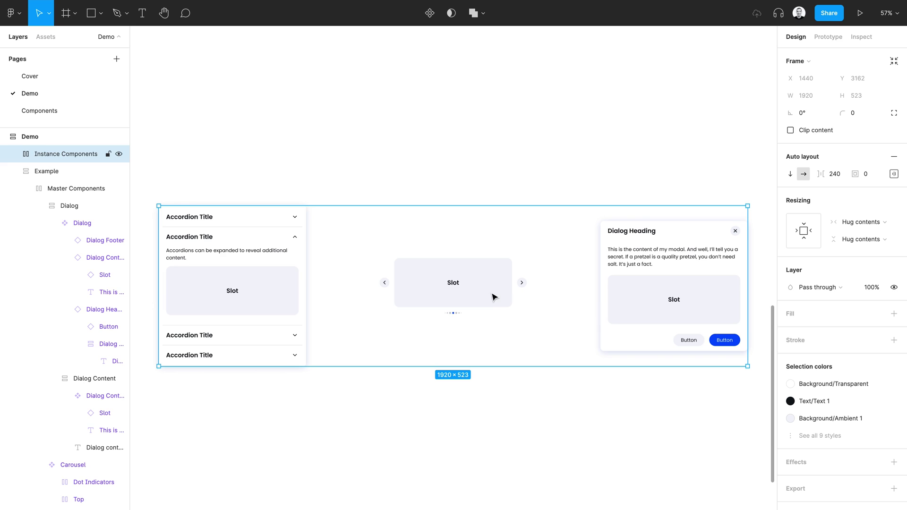
pyautogui.keyDown('ctrl'); pyautogui.click(278, 294); pyautogui.keyUp('ctrl')
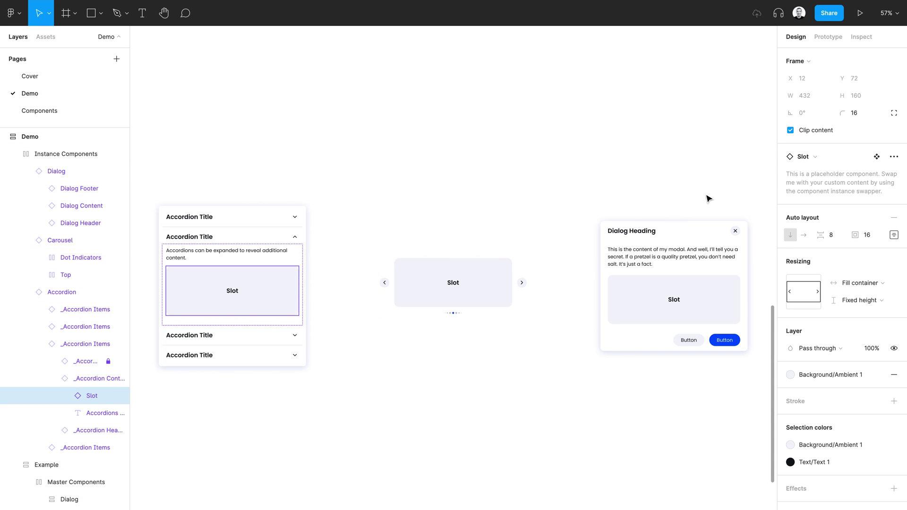
# Swap the accordion Slot for _Sample Accordion Content via a 'sample' search, then select its description text
pyautogui.click(798, 158)
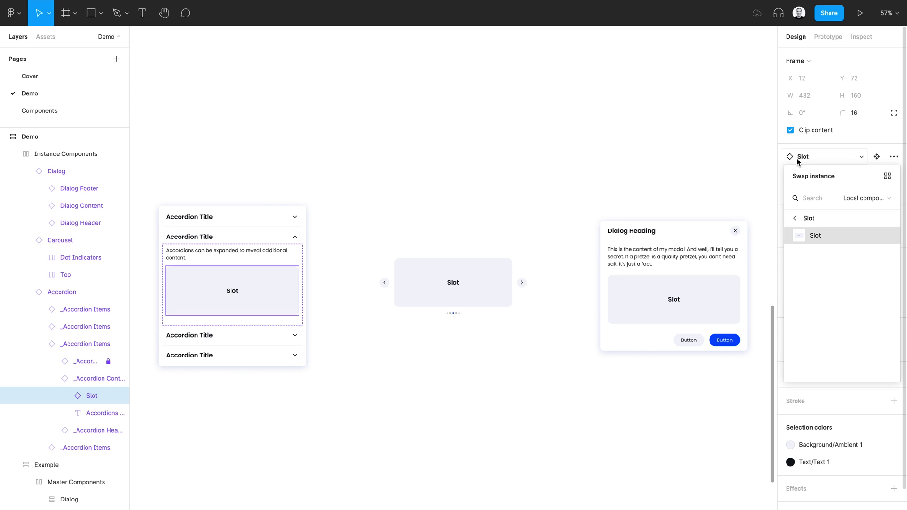
pyautogui.write('sample')
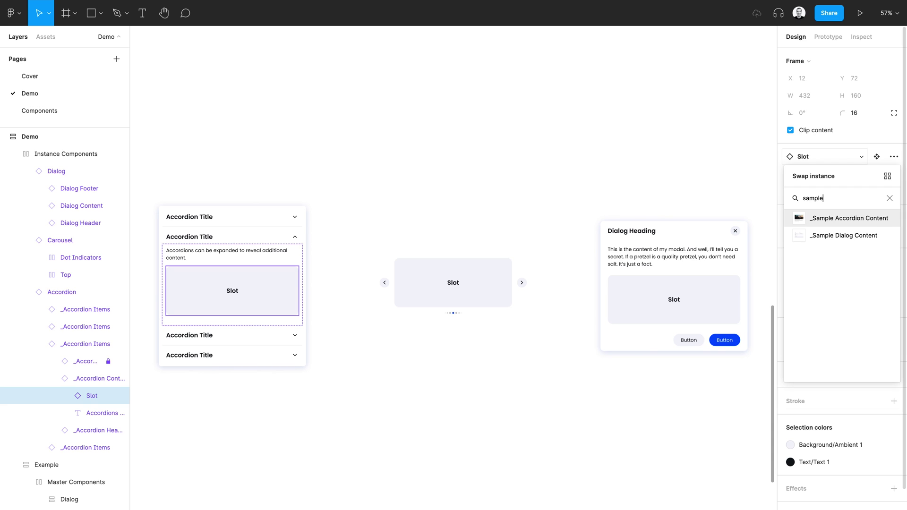
pyautogui.press('Return')
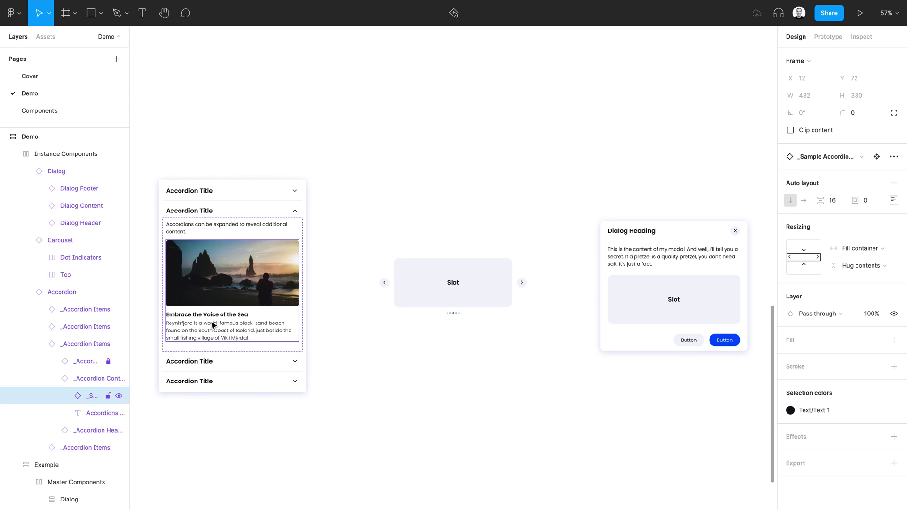
pyautogui.click(177, 233)
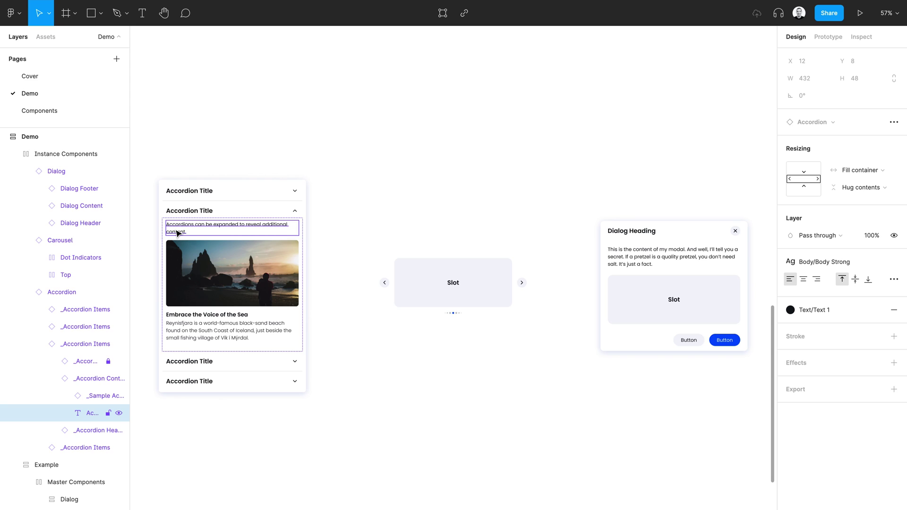
# Hide the accordion's description text and swap the carousel Slot for Profile Card via a 'card' search
pyautogui.hotkey('ctrl', 'shift', 'h')
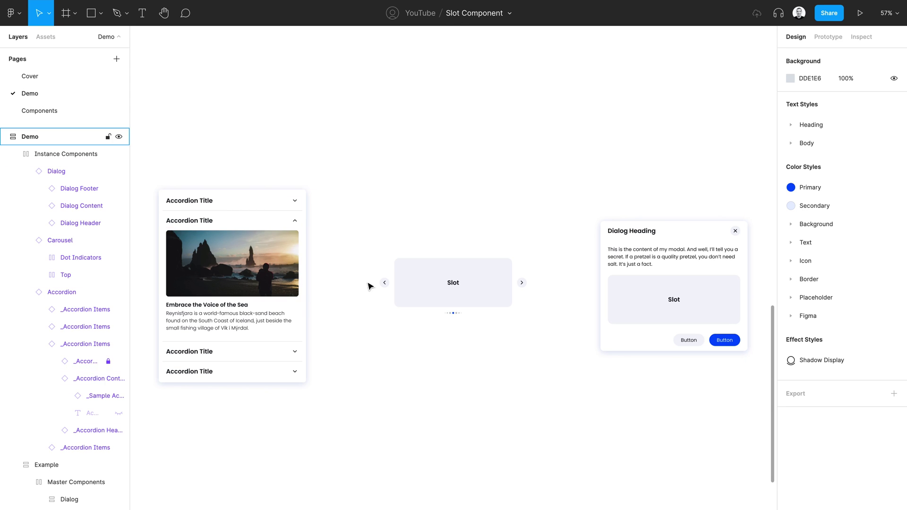
pyautogui.click(423, 288)
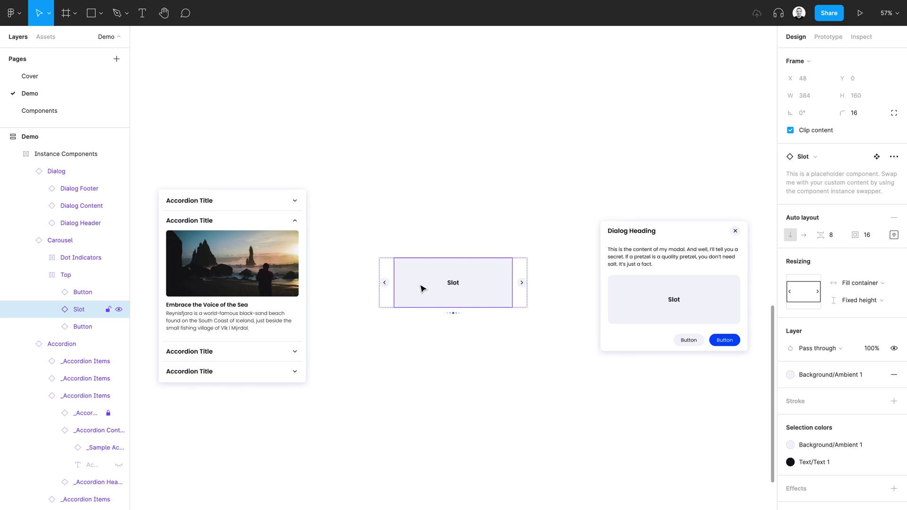
pyautogui.click(802, 161)
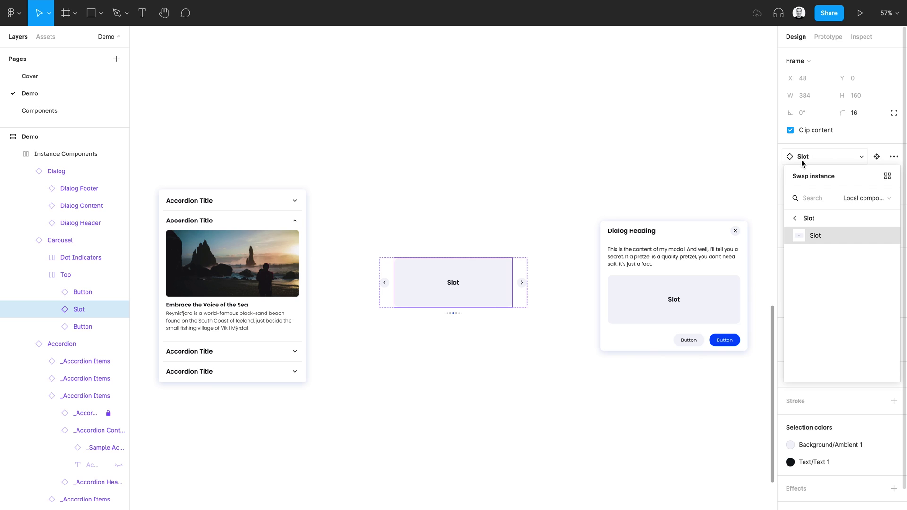
pyautogui.write('ca')
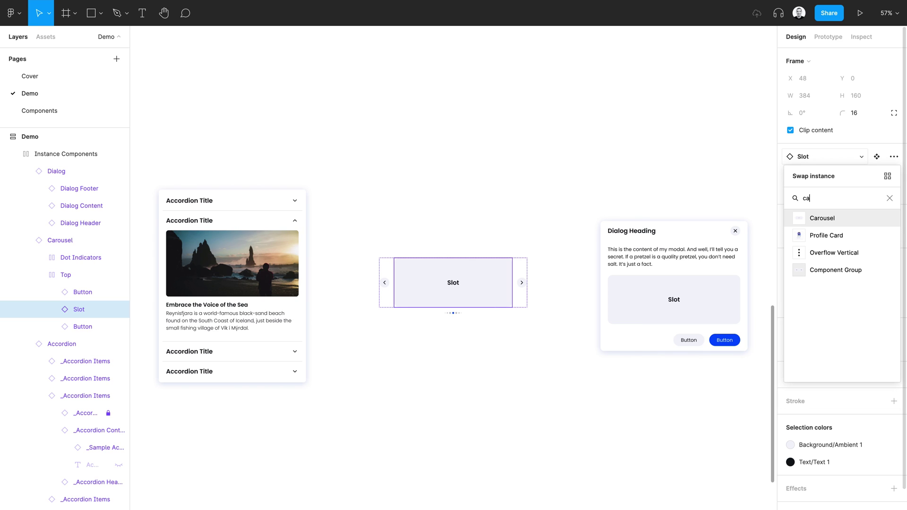
pyautogui.write('rd')
pyautogui.press('Return')
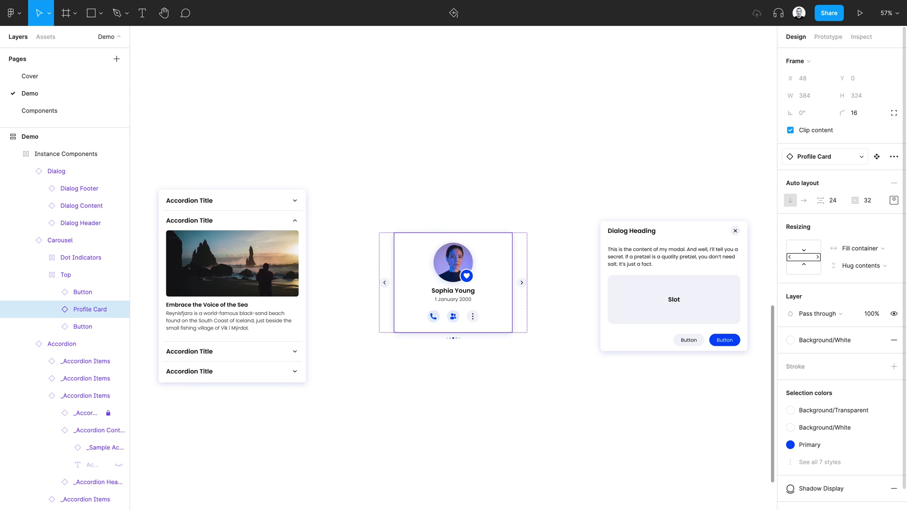
pyautogui.click(726, 302)
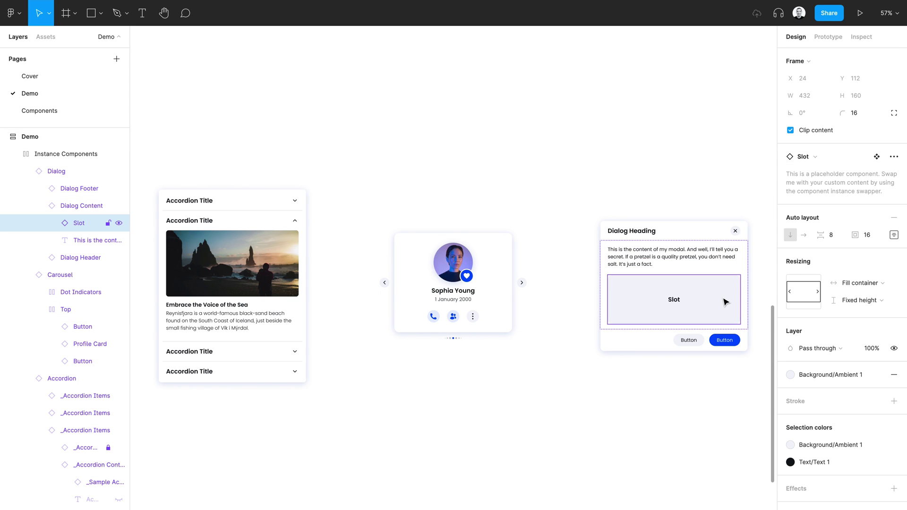
# Swap the dialog Slot for _Sample Dialog Content via a 'sam' search, then hide its paragraph text
pyautogui.click(802, 157)
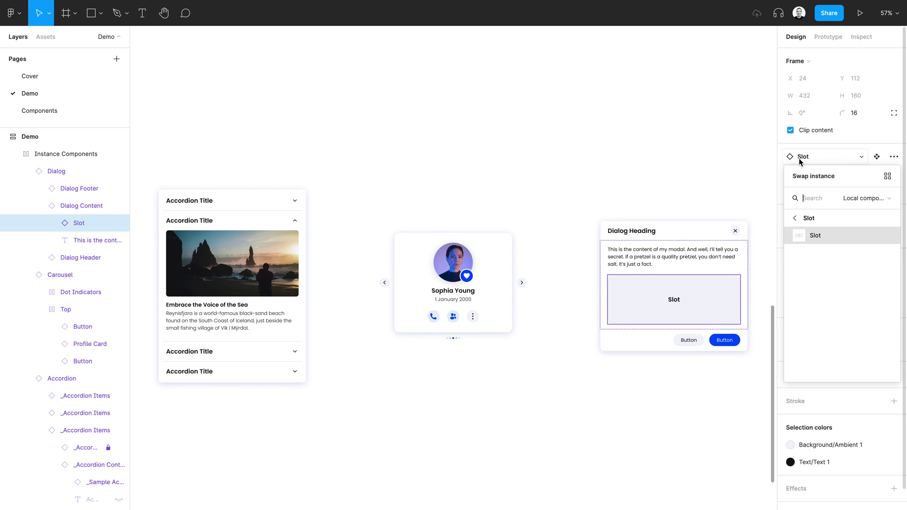
pyautogui.write('sam')
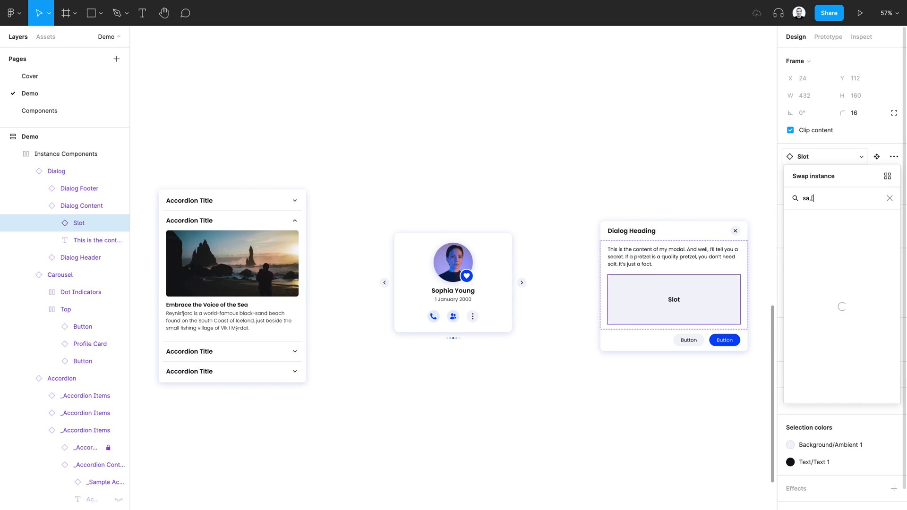
pyautogui.press('Down')
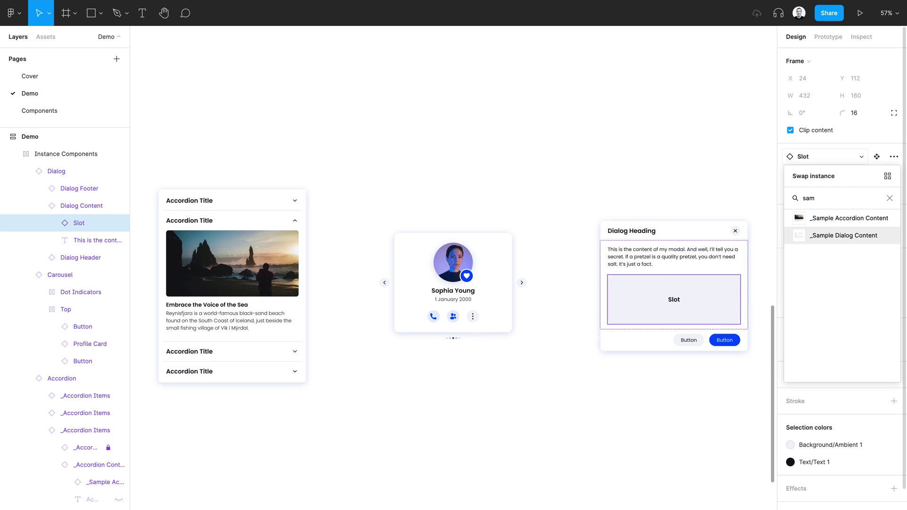
pyautogui.press('Return')
pyautogui.click(649, 238)
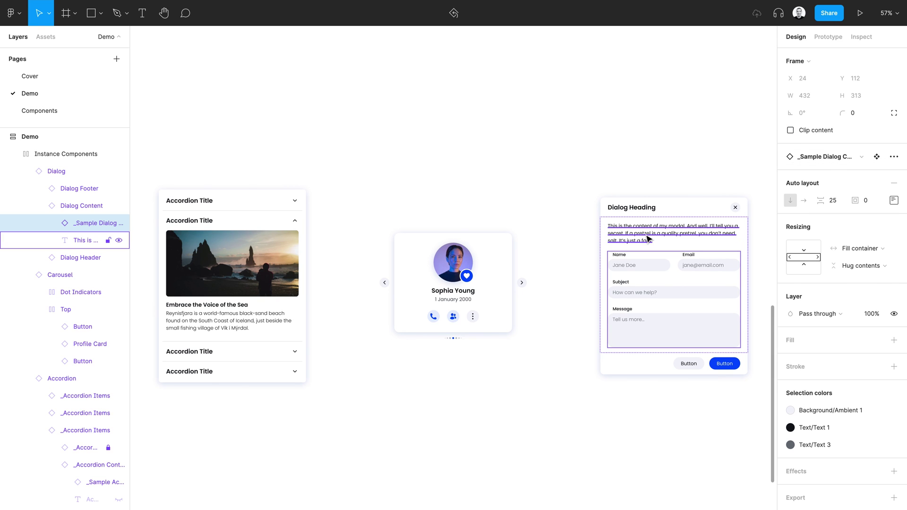
pyautogui.hotkey('ctrl', 'shift', 'h')
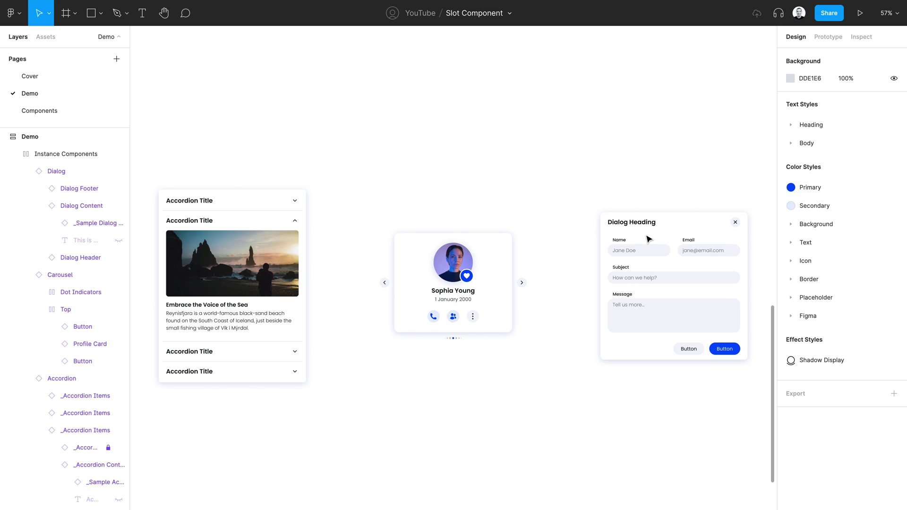
# Turn on Expanded for the Accordion's first _Accordion Items
pyautogui.click(222, 221)
pyautogui.hotkey('shift', '2')
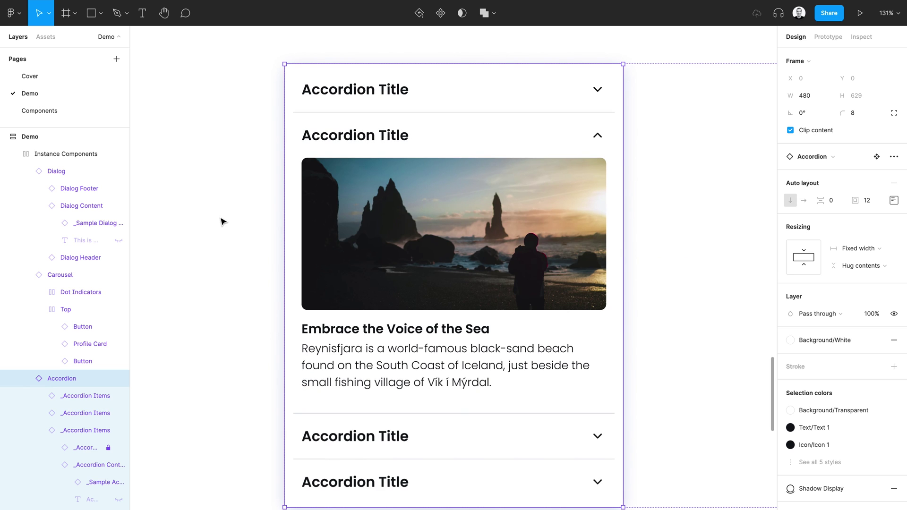
pyautogui.click(494, 100)
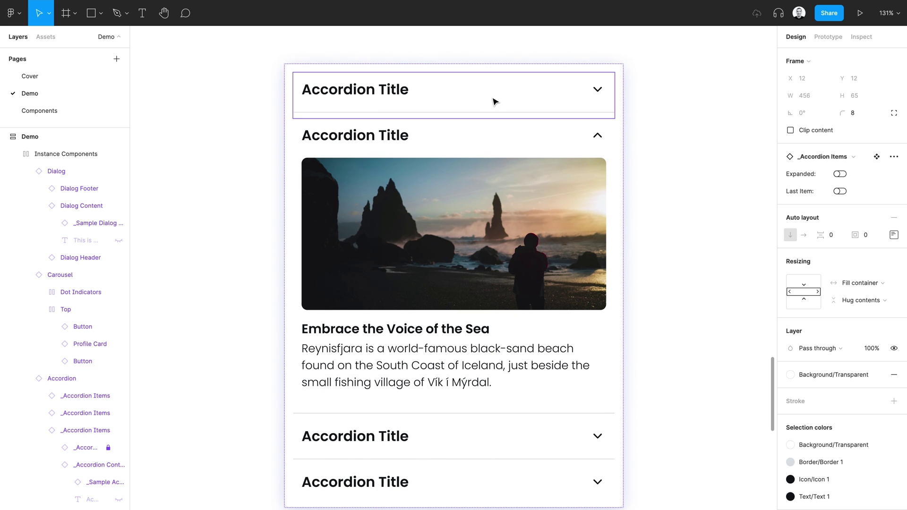
pyautogui.click(841, 175)
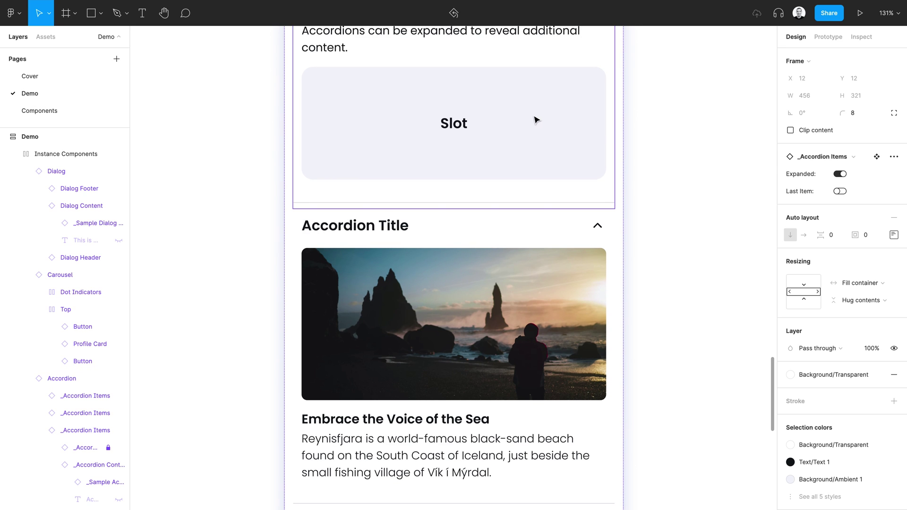
pyautogui.hotkey('shift', '2')
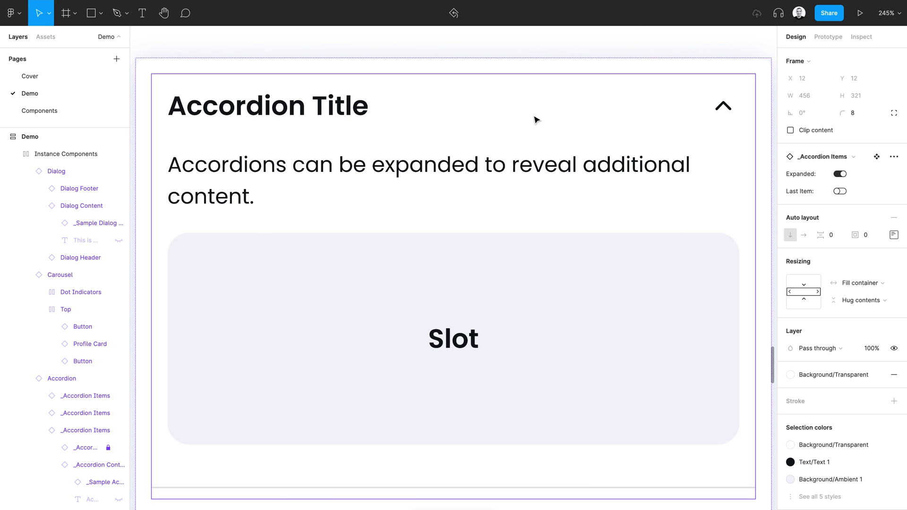
pyautogui.hotkey('shift', '0')
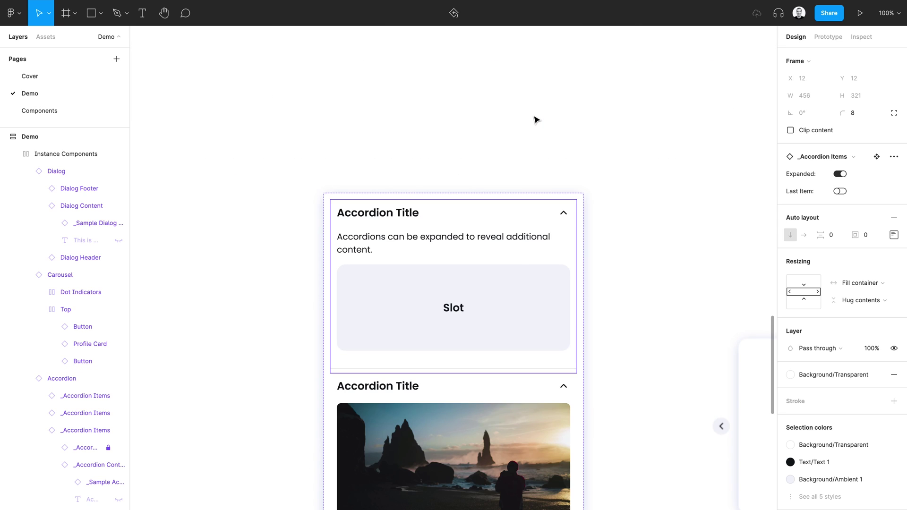
# Swap that item's Slot placeholder for Profile Card via a 'card' search
pyautogui.keyDown('ctrl'); pyautogui.click(533, 284); pyautogui.keyUp('ctrl')
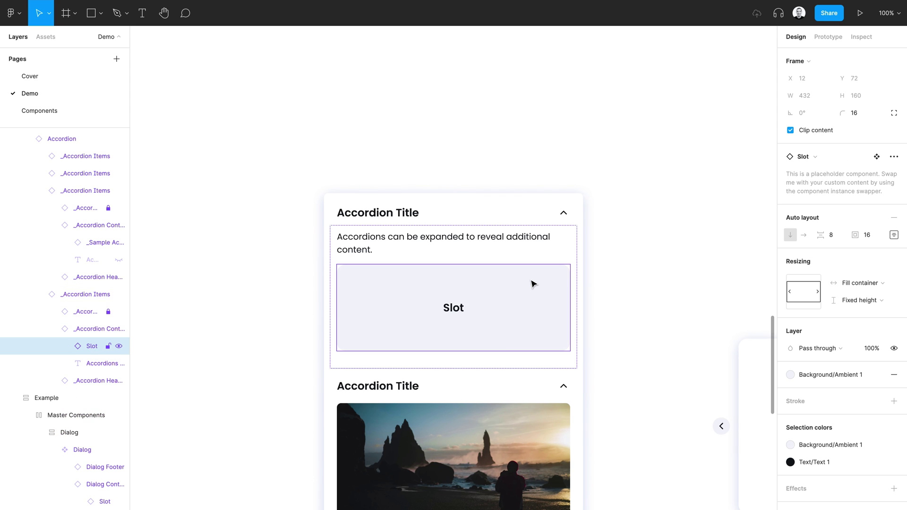
pyautogui.click(805, 158)
pyautogui.write('card')
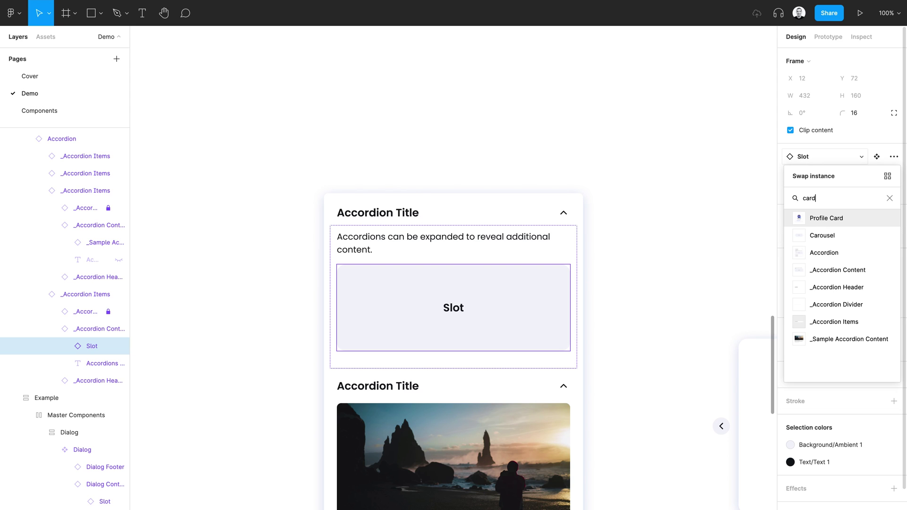
pyautogui.press('Return')
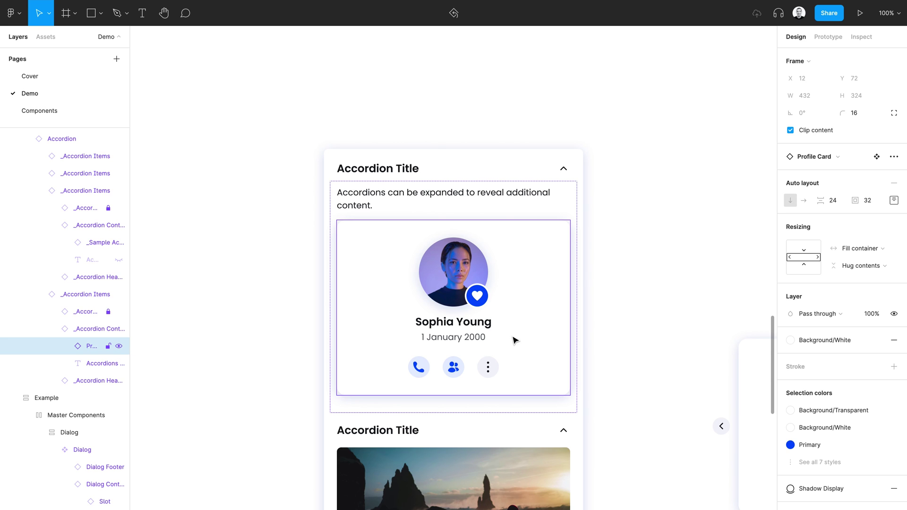
pyautogui.scroll(-5, 515, 341)
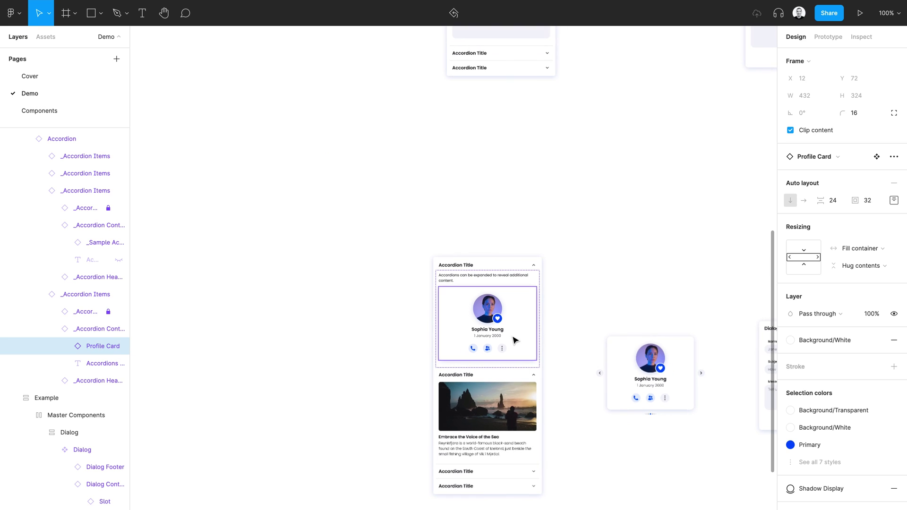
# Drag the Accordion wider to 818 and the Carousel slightly wider to 486×346
pyautogui.click(514, 268)
pyautogui.press('Escape')
pyautogui.press('Escape')
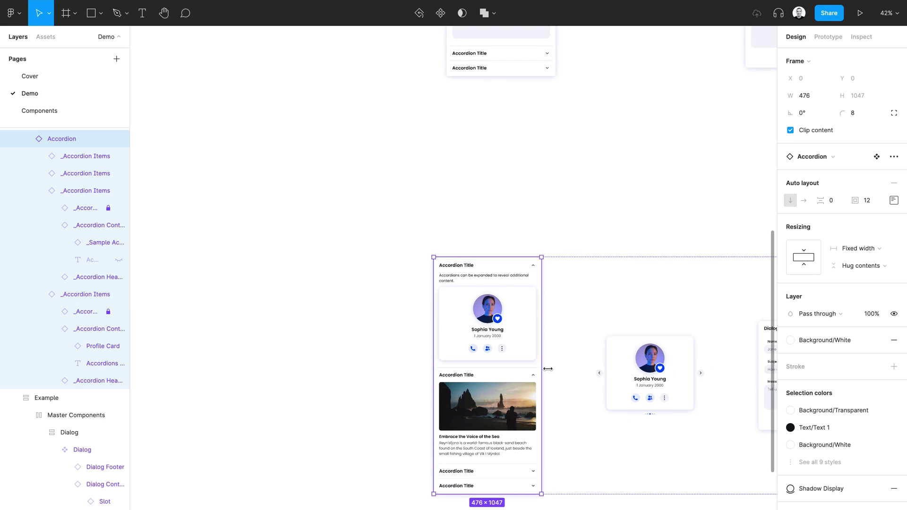
pyautogui.moveTo(542, 369); pyautogui.dragTo(555, 400)
pyautogui.scroll(5, 585, 377)
pyautogui.hscroll(5, 558, 316)
pyautogui.click(557, 317)
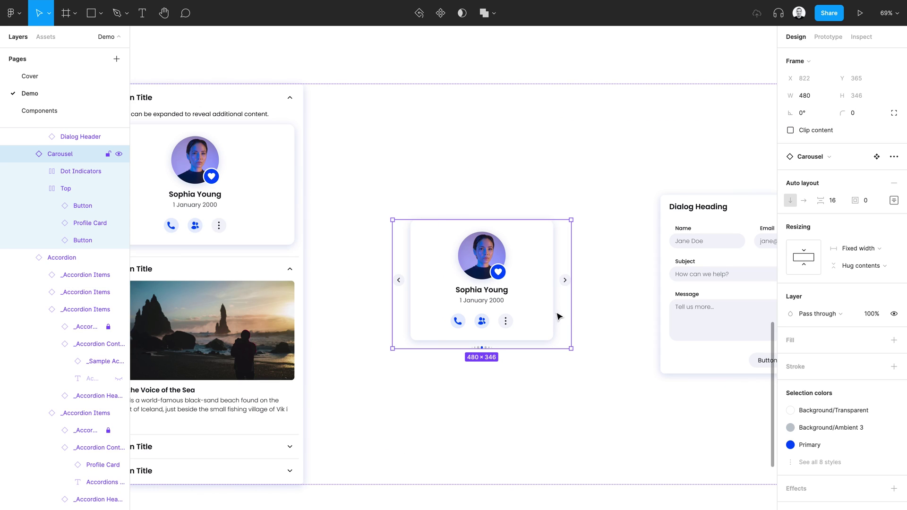
pyautogui.moveTo(572, 313)
pyautogui.mouseDown()
pyautogui.moveTo(605, 316)
pyautogui.moveTo(572, 320)
pyautogui.mouseUp()
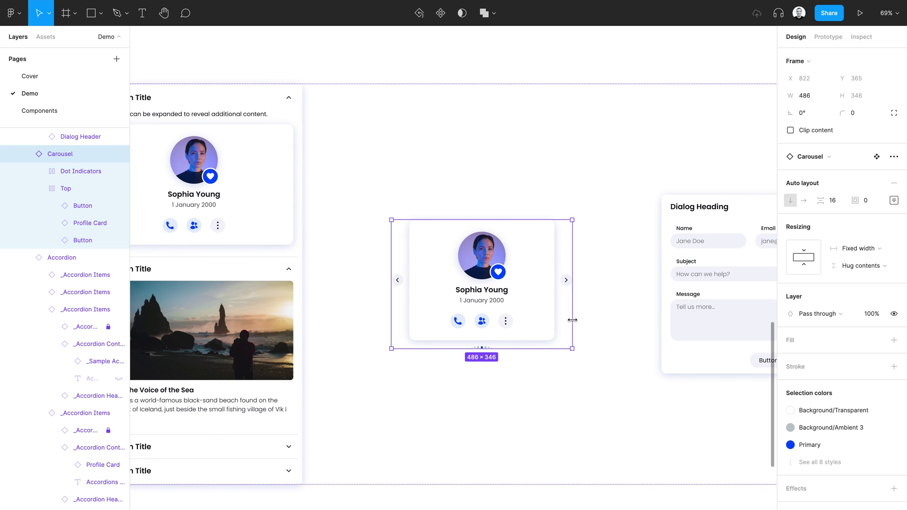
# Paste the profile card's name repeatedly so it wraps over several lines
pyautogui.press('t')
pyautogui.click(496, 290)
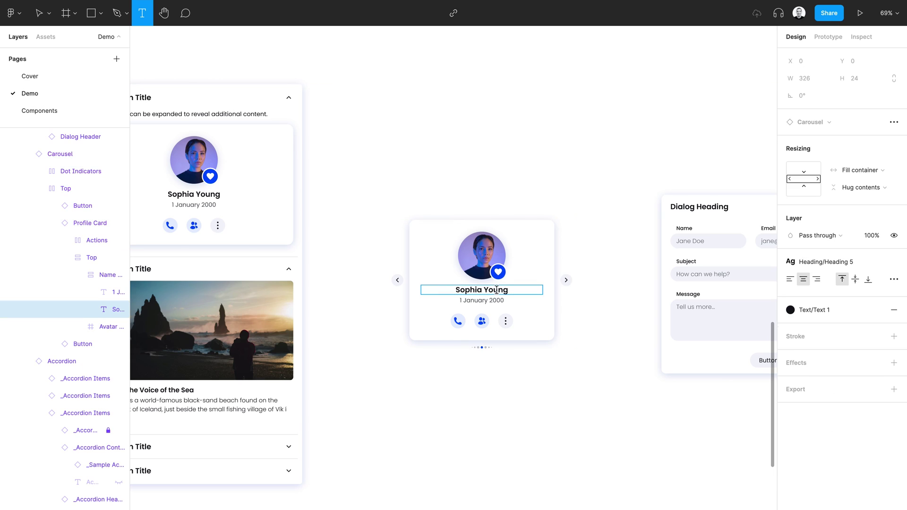
pyautogui.hotkey('ctrl', 'a')
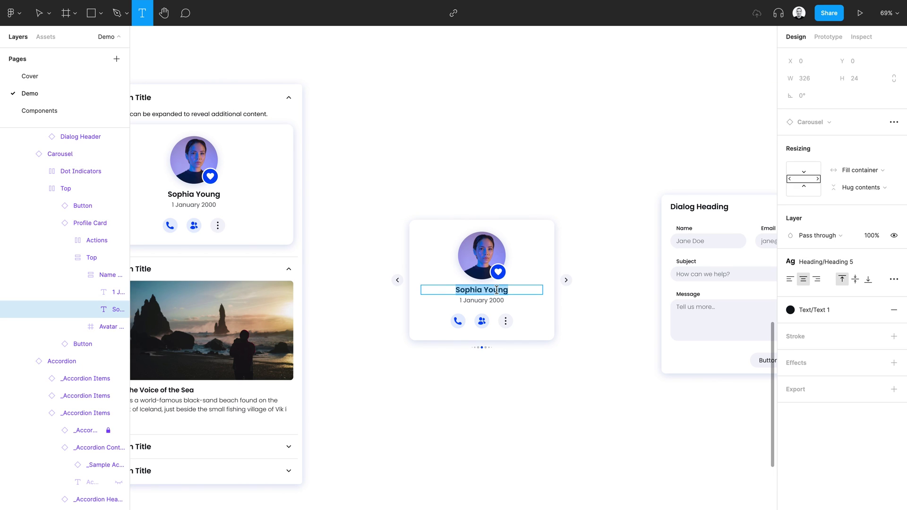
pyautogui.hotkey('ctrl', 'v')
pyautogui.hotkey('ctrl', 'v')
pyautogui.hotkey('ctrl', 'v')
pyautogui.hotkey('ctrl', 'v')
pyautogui.hotkey('ctrl', 'v')
pyautogui.hotkey('ctrl', 'v')
pyautogui.hotkey('ctrl', 'v')
pyautogui.hotkey('ctrl', 'v')
pyautogui.hotkey('ctrl', 'v')
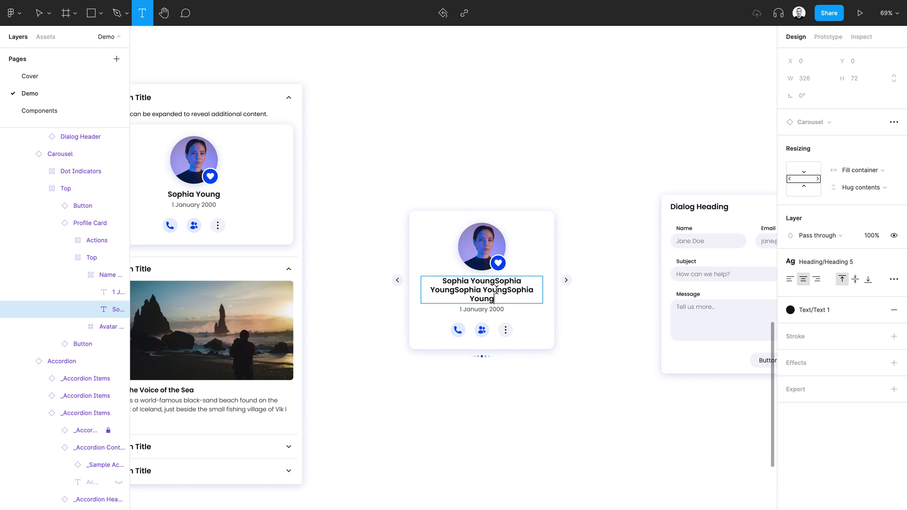
pyautogui.press('Escape')
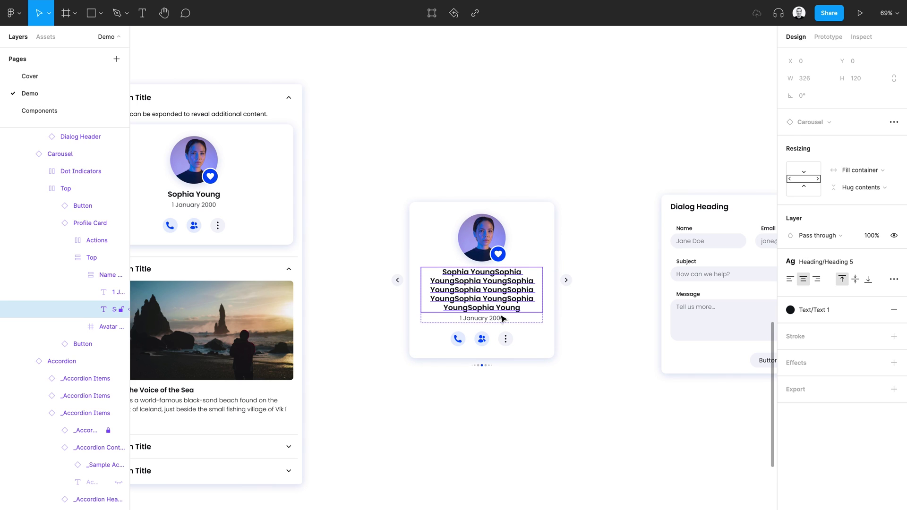
pyautogui.hscroll(5, 529, 303)
# Type 'kl jklj l' into the dialog's Message field and paste it repeatedly into five lines
pyautogui.doubleClick(556, 319)
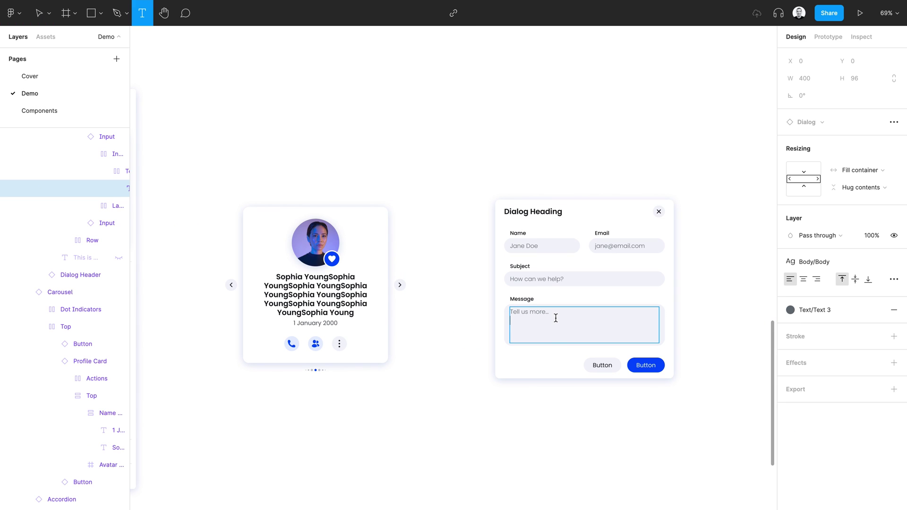
pyautogui.write('kl jklj l')
pyautogui.press('Return')
pyautogui.hotkey('ctrl', 'a')
pyautogui.press('Right')
pyautogui.hotkey('ctrl', 'v')
pyautogui.hotkey('ctrl', 'v')
pyautogui.hotkey('ctrl', 'v')
pyautogui.hotkey('ctrl', 'v')
pyautogui.press('Escape')
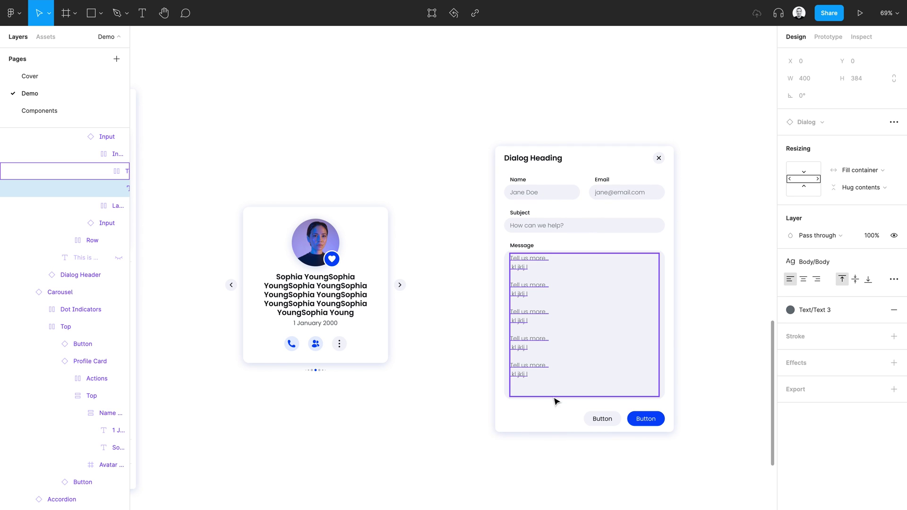
pyautogui.click(549, 419)
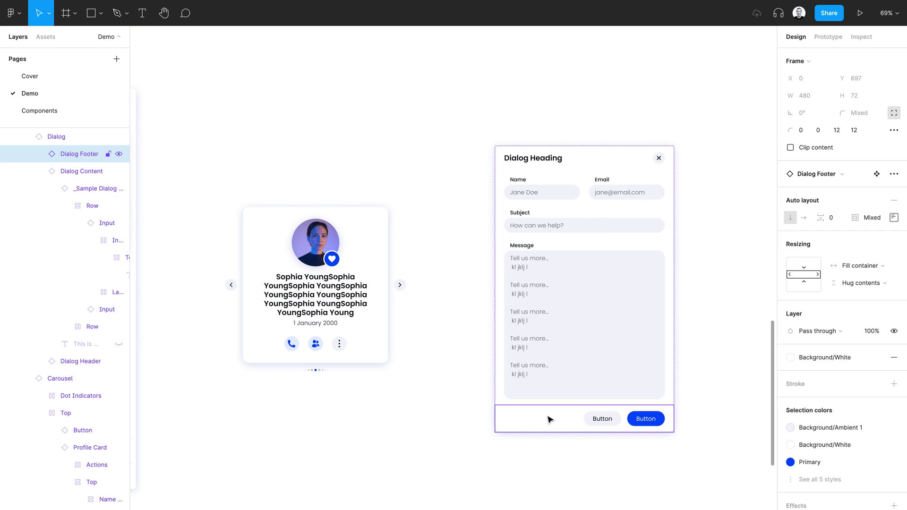
pyautogui.click(373, 331)
pyautogui.hscroll(-5, 371, 331)
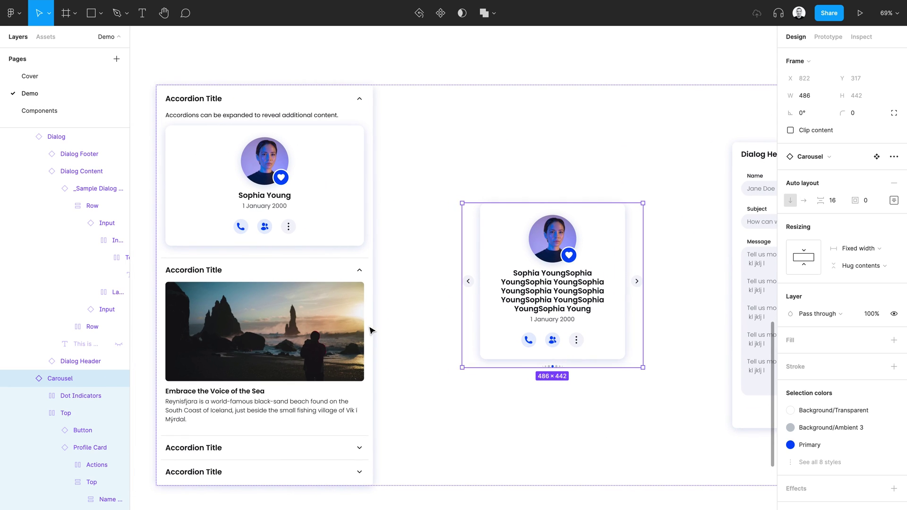
pyautogui.click(301, 274)
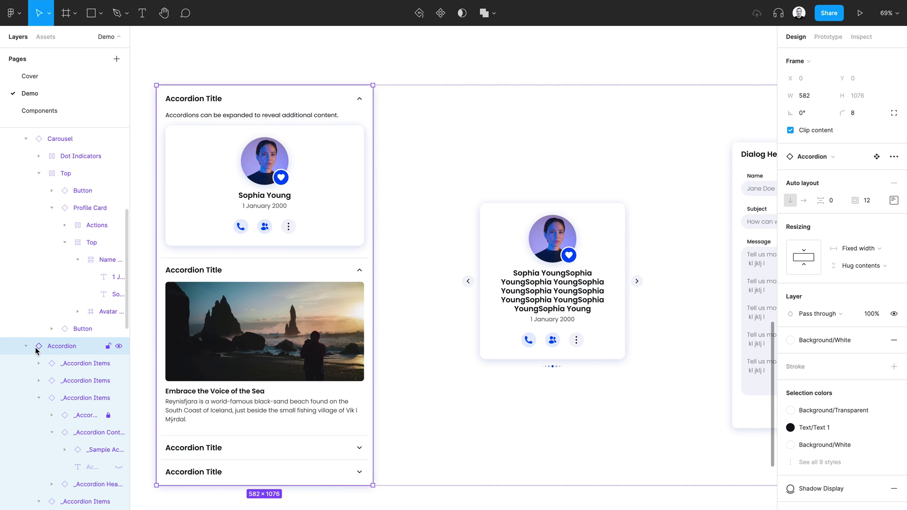
pyautogui.press('Escape')
pyautogui.hotkey('shift', '1')
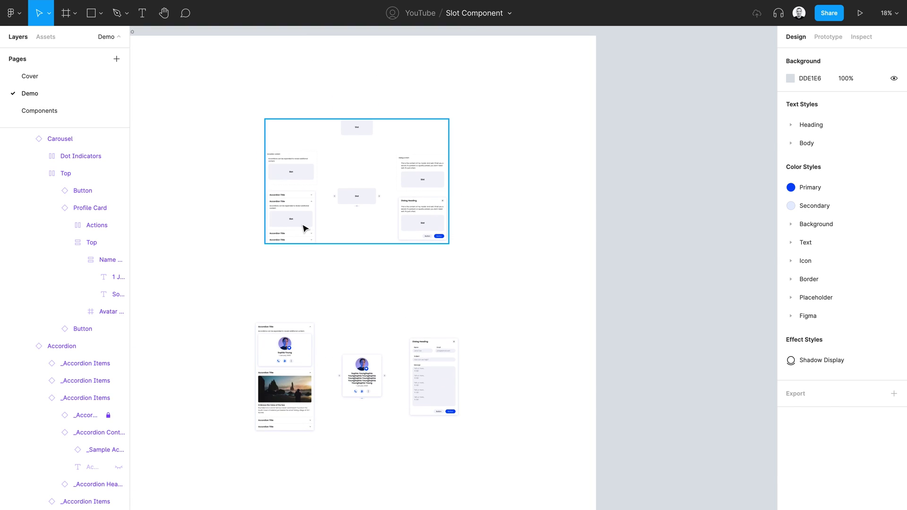
# Change the Accordion component's auto-layout padding from 12 to 32
pyautogui.click(305, 229)
pyautogui.scroll(5, 305, 229)
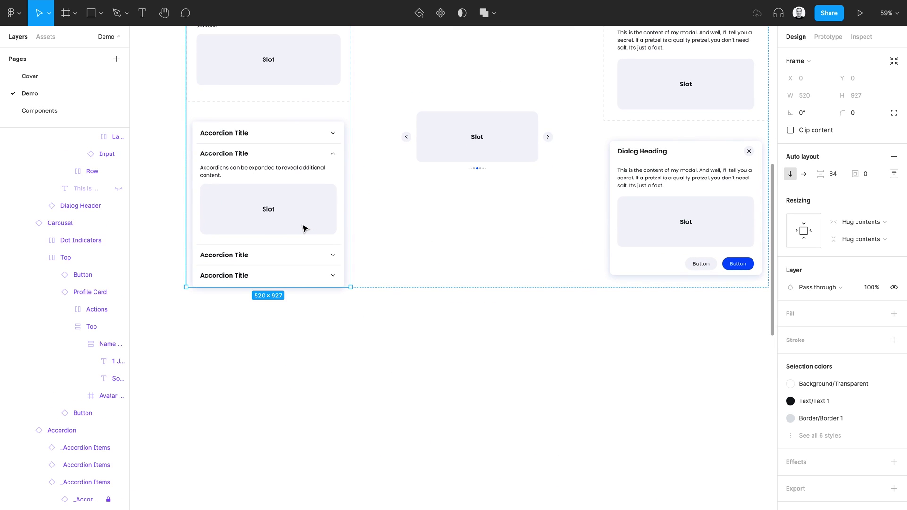
pyautogui.click(304, 229)
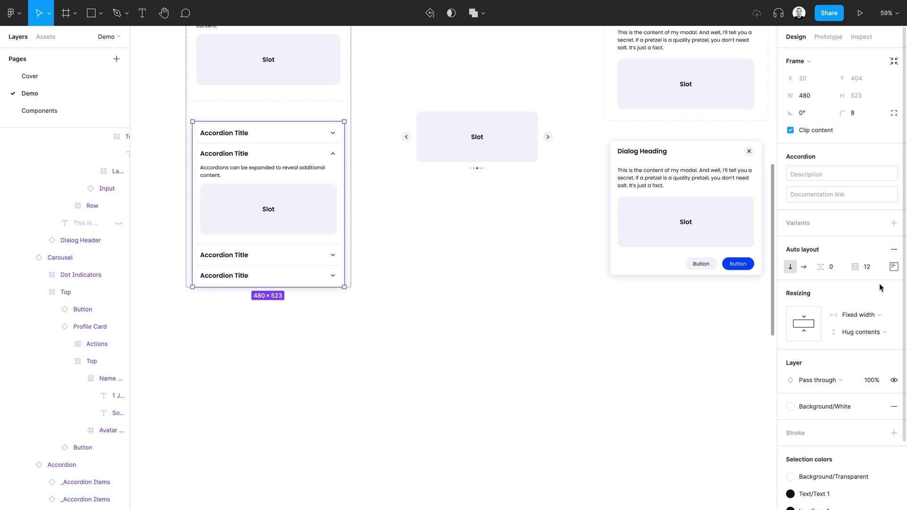
pyautogui.click(872, 268)
pyautogui.write('32')
pyautogui.press('Tab')
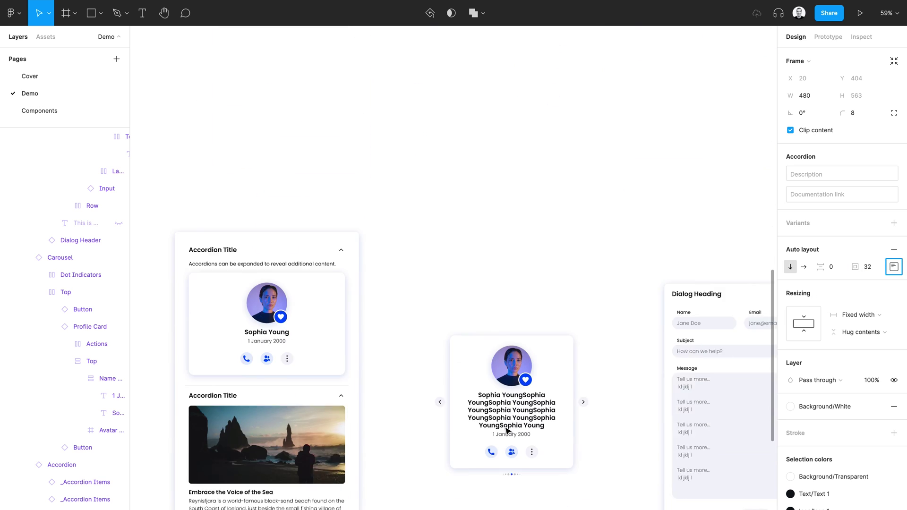